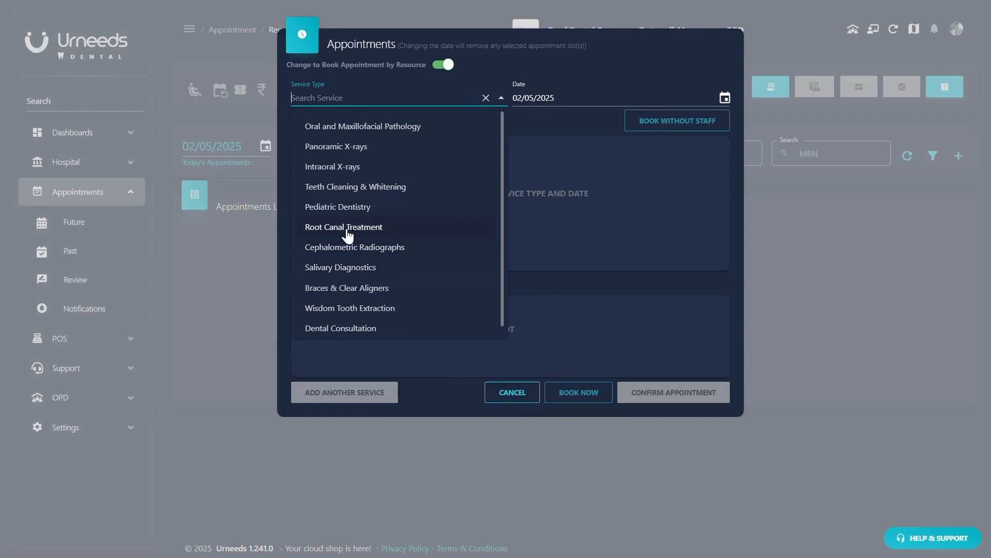
# - Book a 10:30 AM in-clinic Dental Consultation with the orthodontics specialist and close the confirmation
pyautogui.click(343, 330)
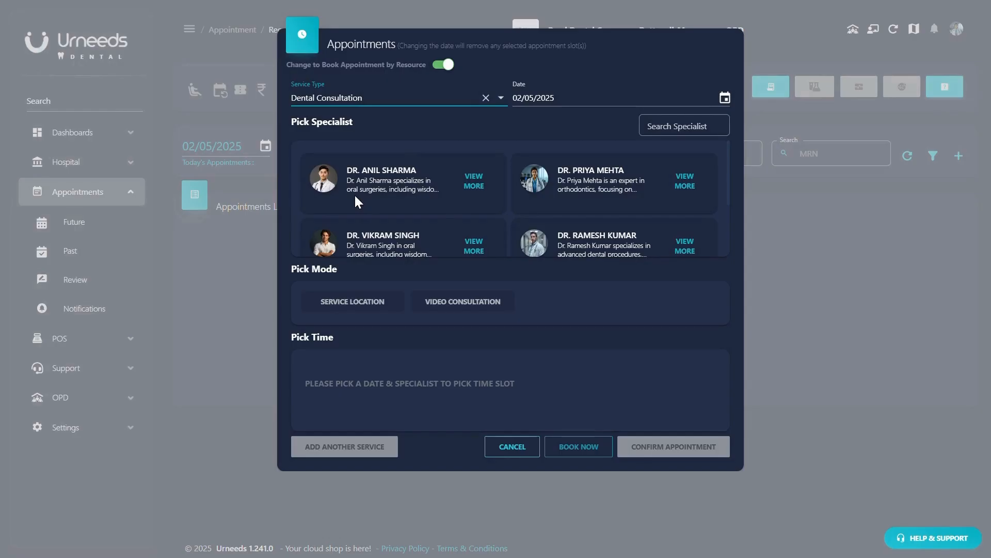
pyautogui.click(602, 188)
pyautogui.click(365, 310)
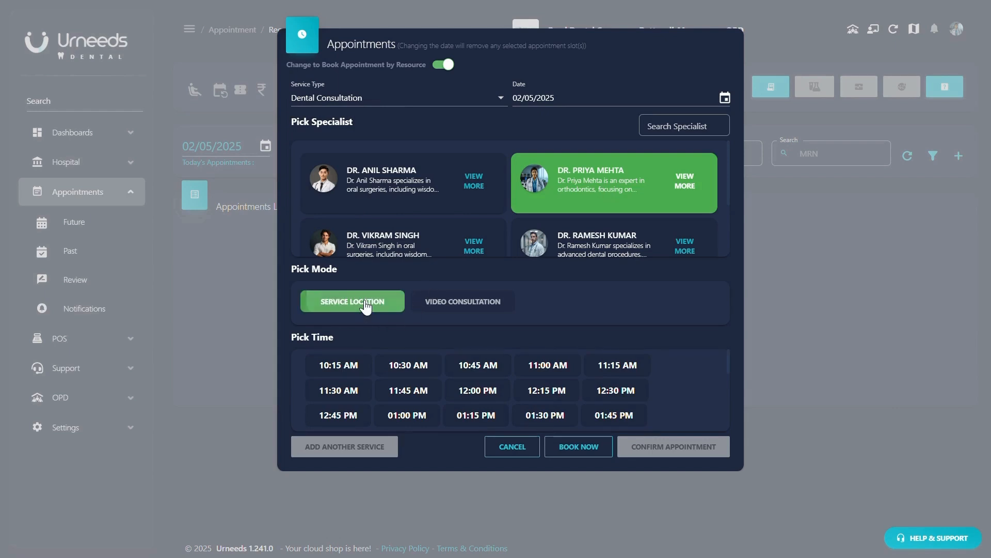
pyautogui.click(418, 371)
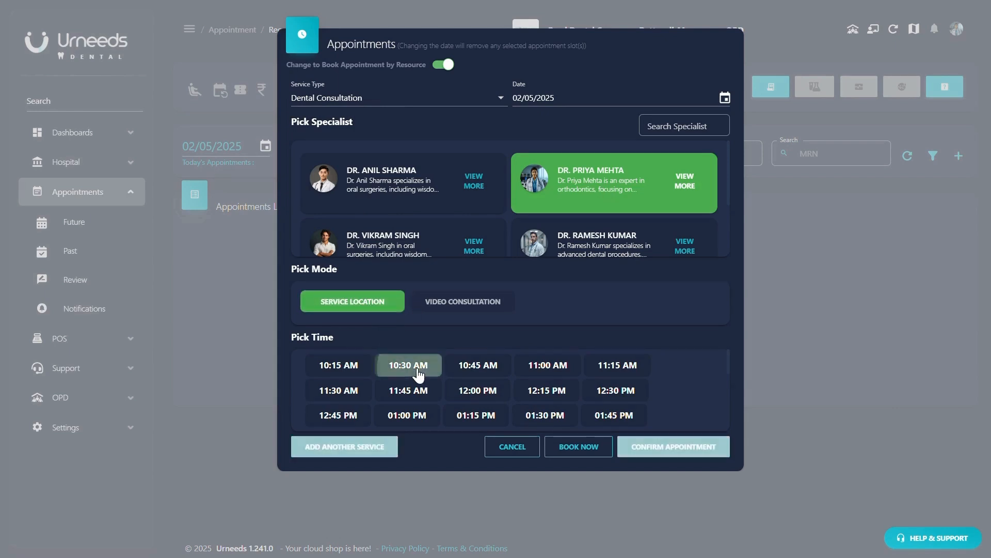
pyautogui.click(666, 446)
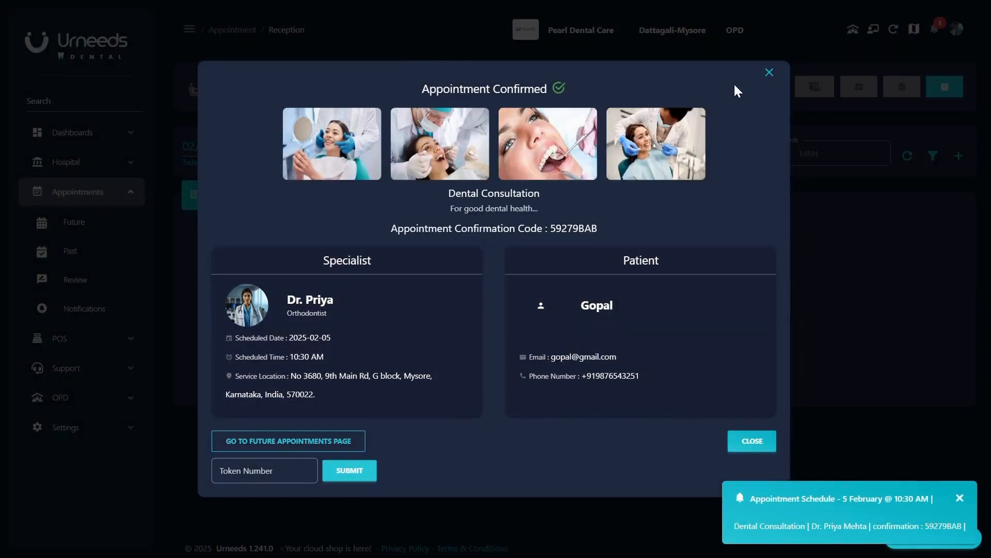
pyautogui.click(769, 73)
# - Find the patient by their phone number and select them for a new booking
pyautogui.click(958, 156)
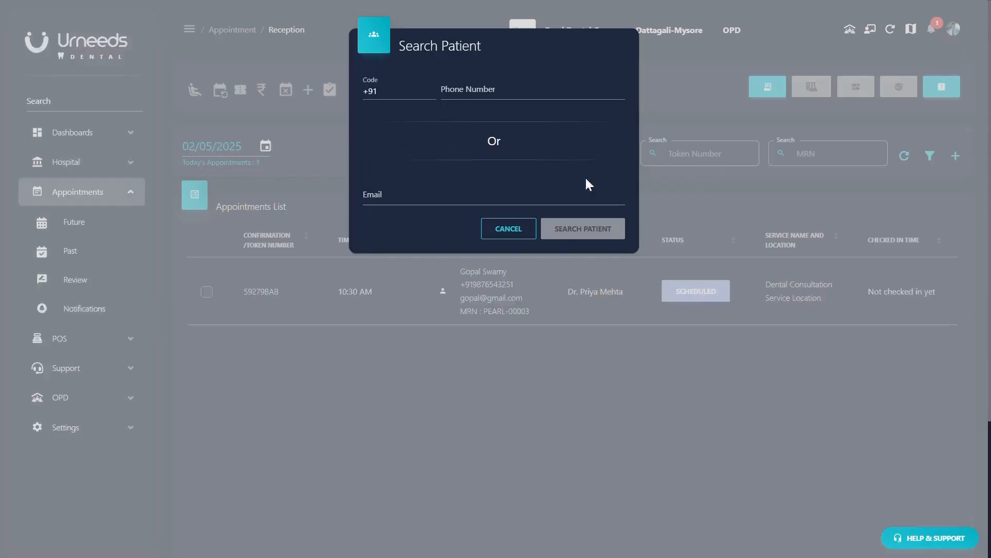
pyautogui.click(497, 89)
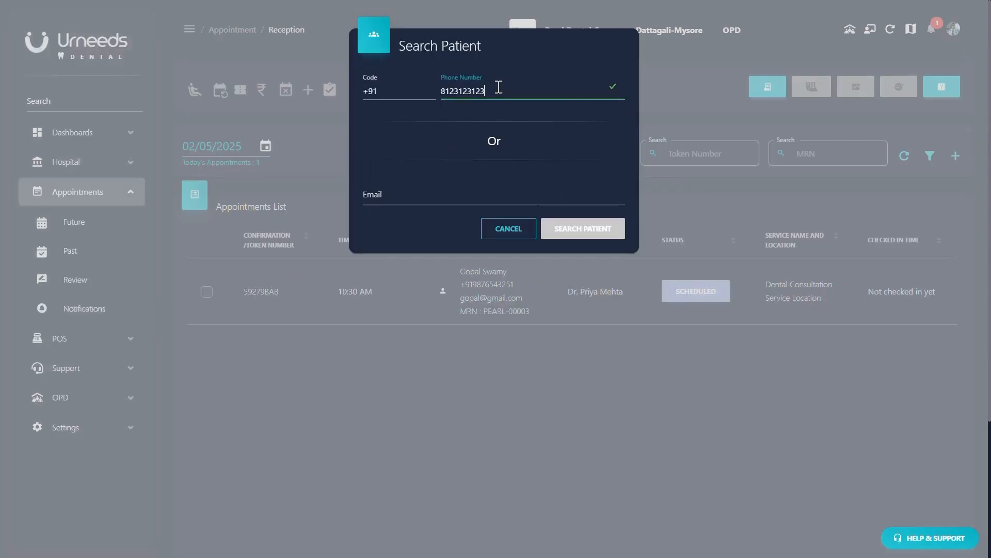
pyautogui.press('Return')
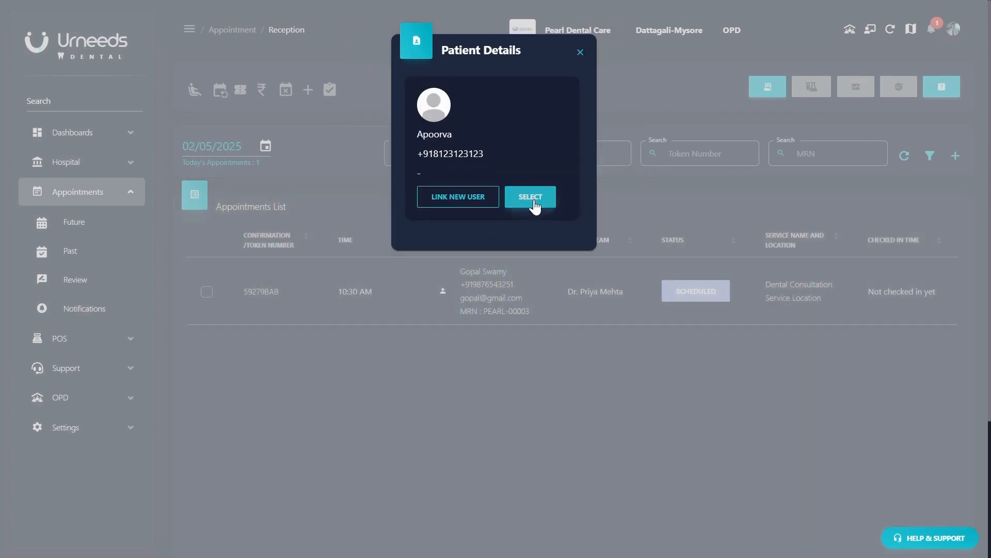
pyautogui.click(532, 199)
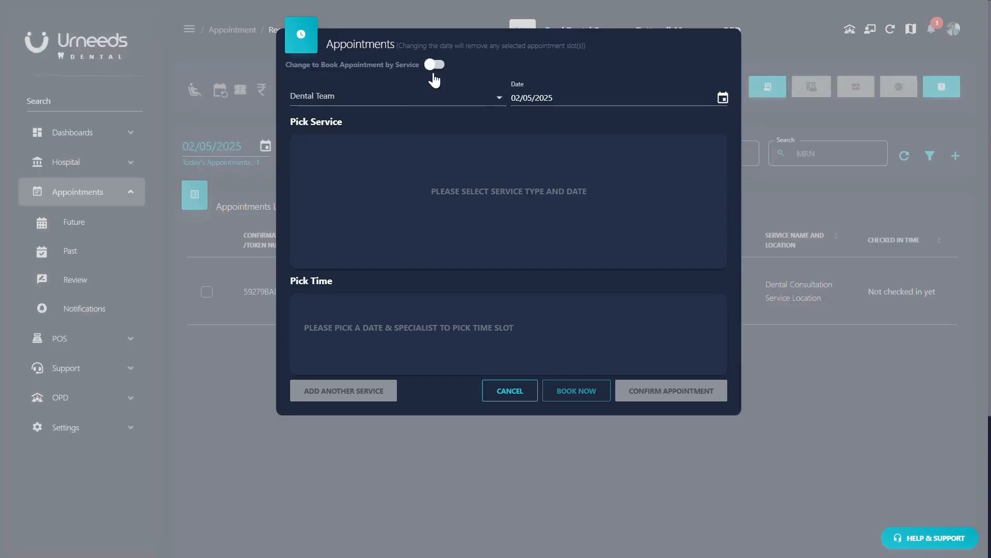
# - Book a 12:00 PM in-clinic Dental Consultation on February 5 with the orthodontics specialist
pyautogui.click(434, 66)
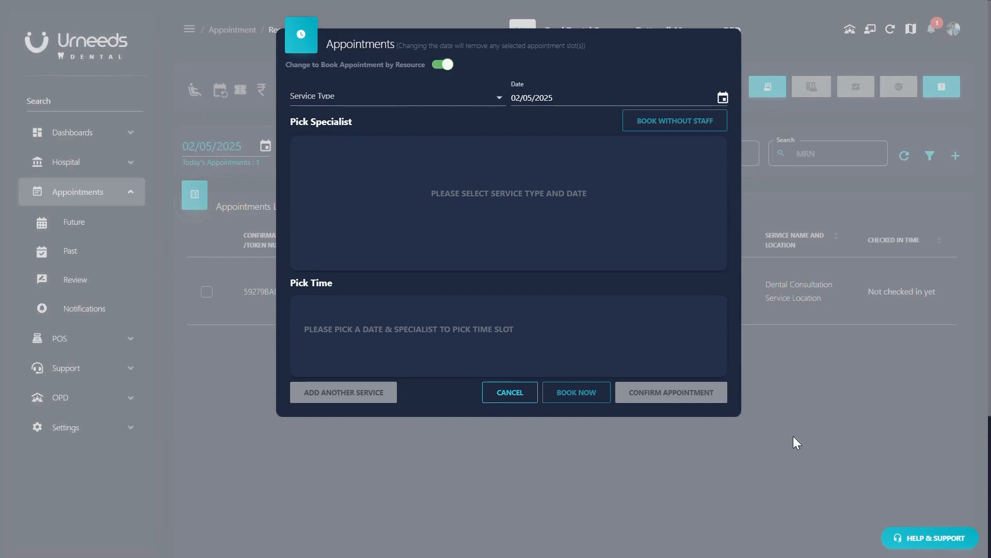
pyautogui.click(399, 96)
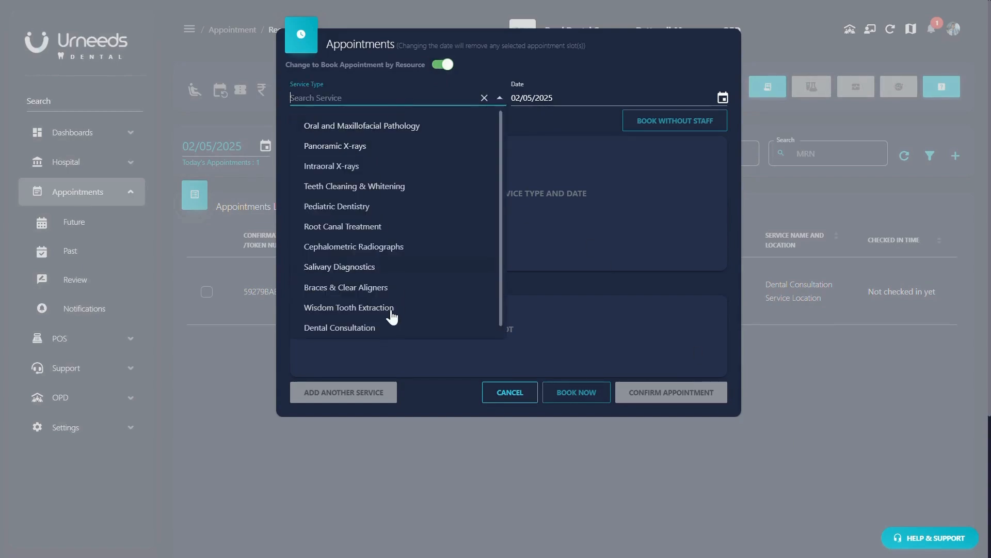
pyautogui.click(380, 330)
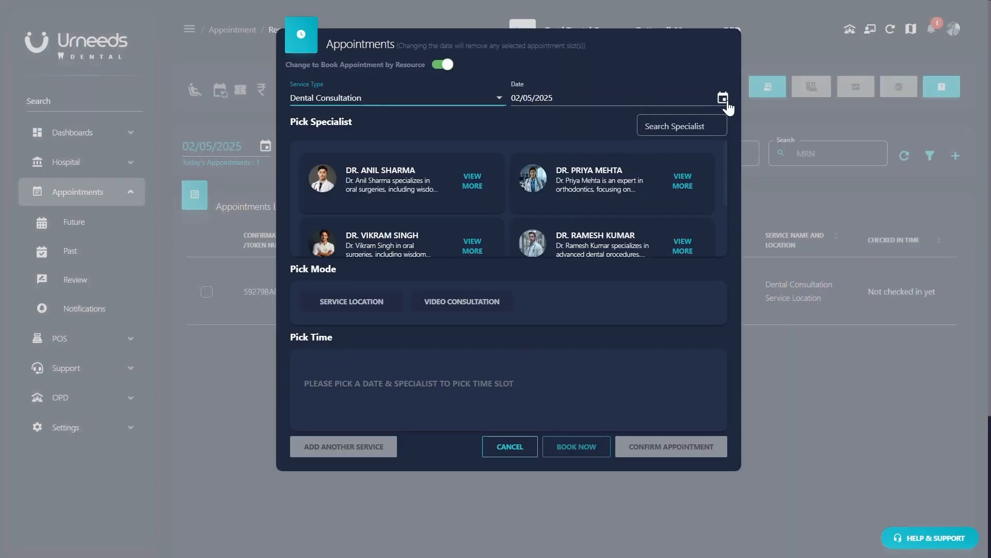
pyautogui.click(724, 99)
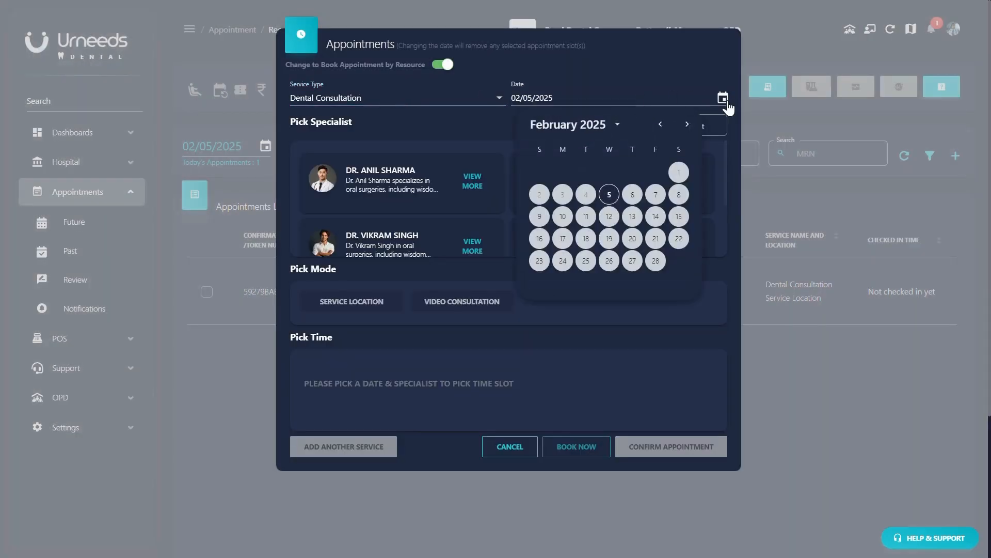
pyautogui.click(607, 198)
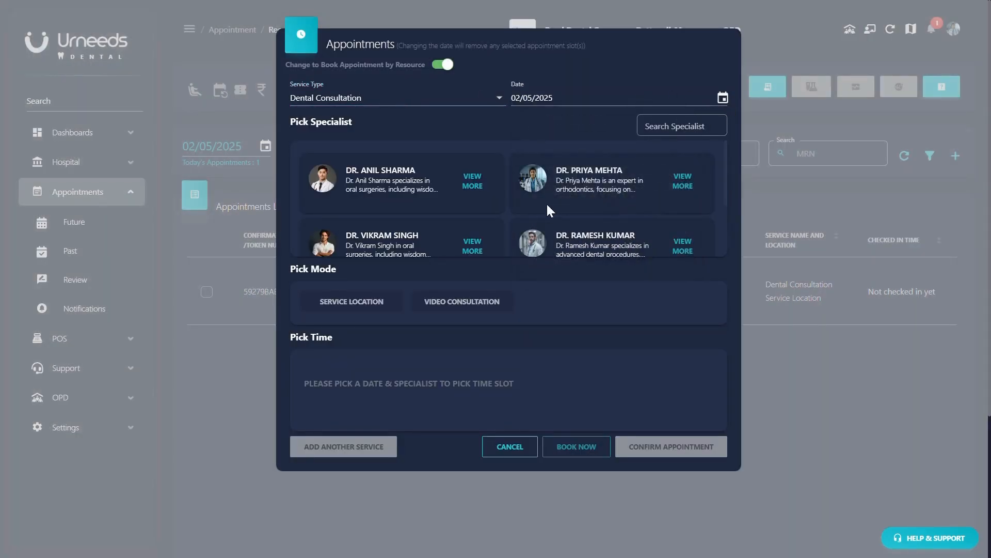
pyautogui.click(565, 179)
pyautogui.click(361, 305)
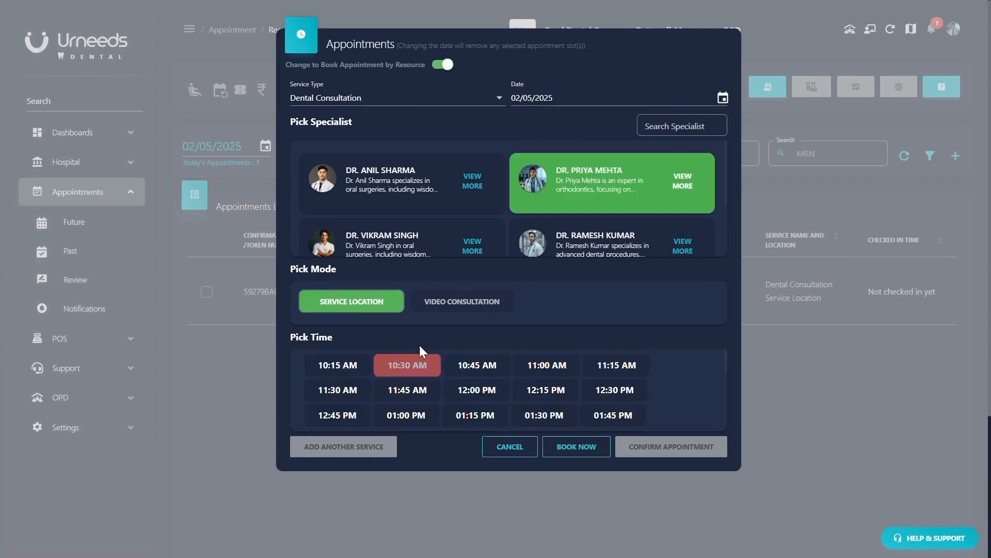
pyautogui.click(477, 392)
pyautogui.click(684, 449)
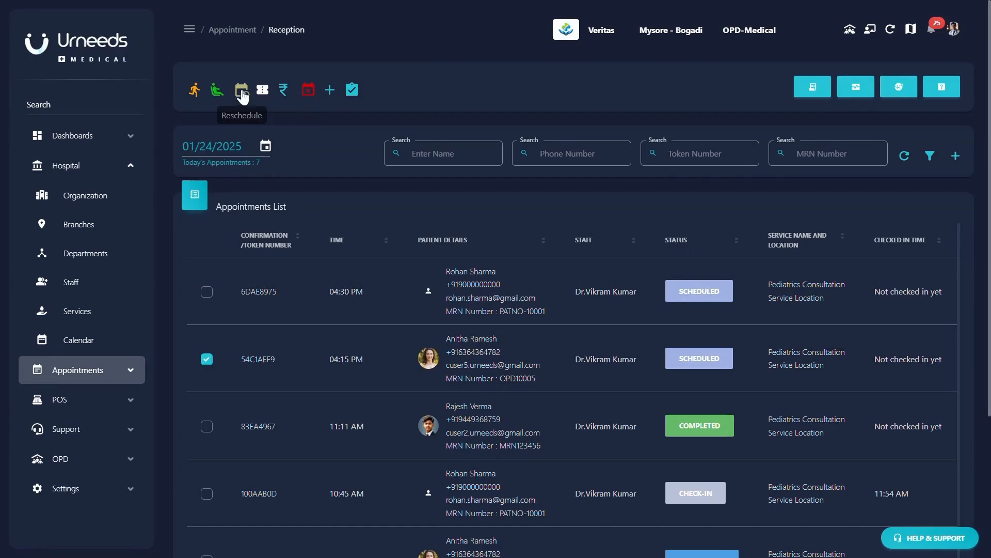
# - Reschedule the 04:15 PM Pediatrics Consultation to 10:00 AM on 01/26/2025
pyautogui.click(242, 92)
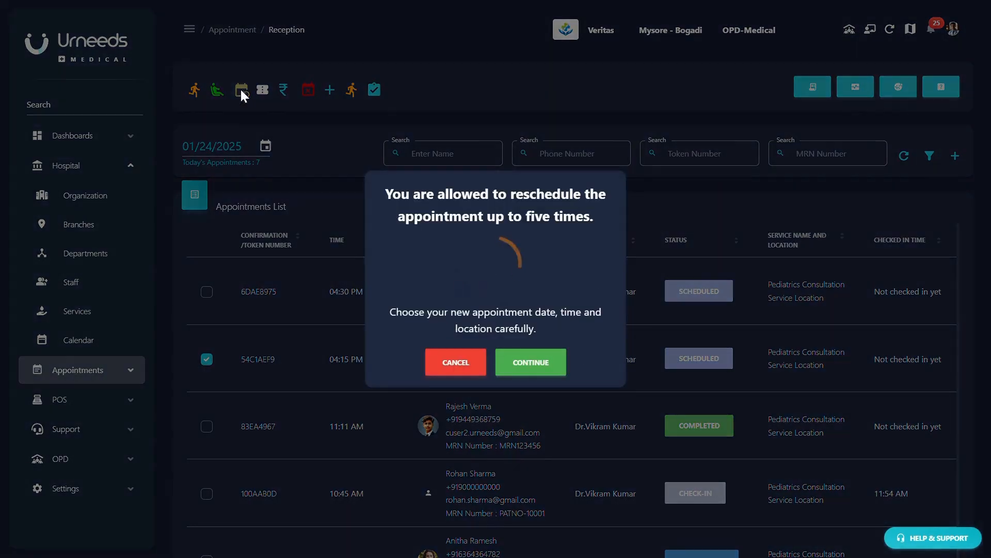
pyautogui.click(513, 368)
pyautogui.click(543, 239)
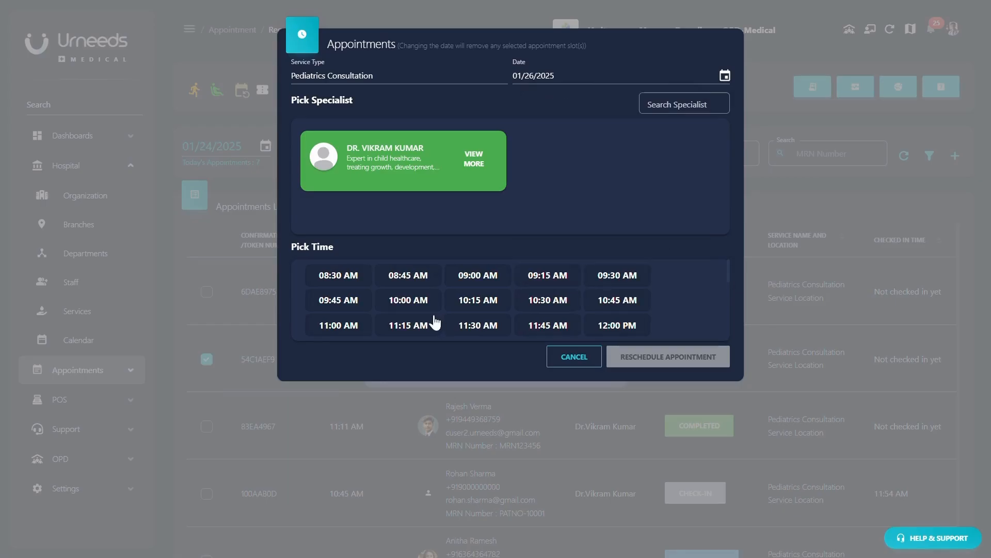
pyautogui.click(408, 299)
pyautogui.click(667, 361)
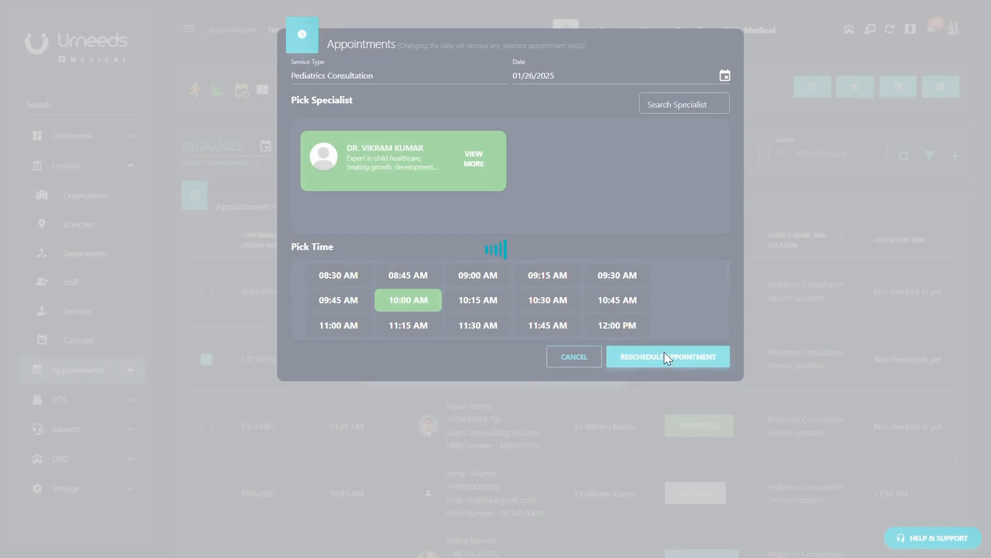
pyautogui.click(415, 28)
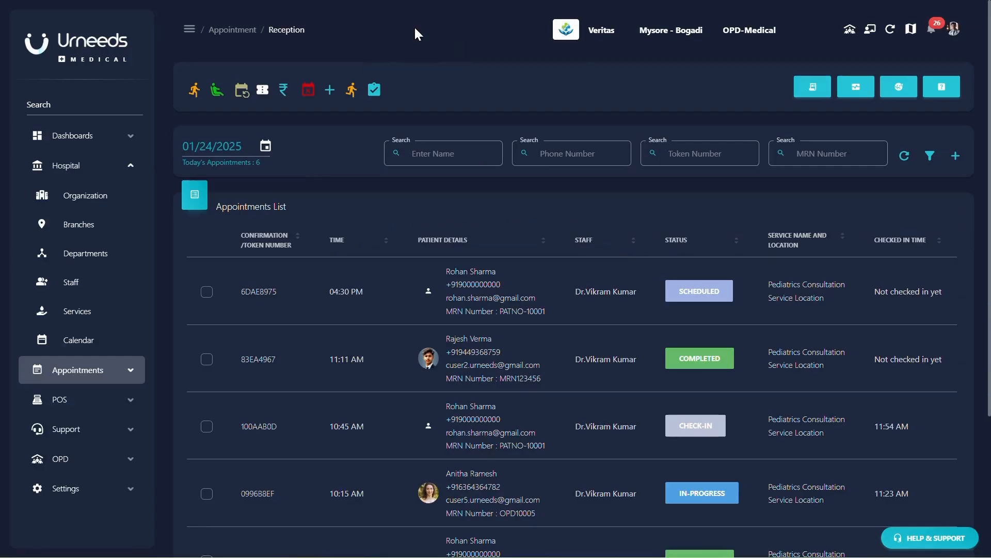
pyautogui.click(207, 292)
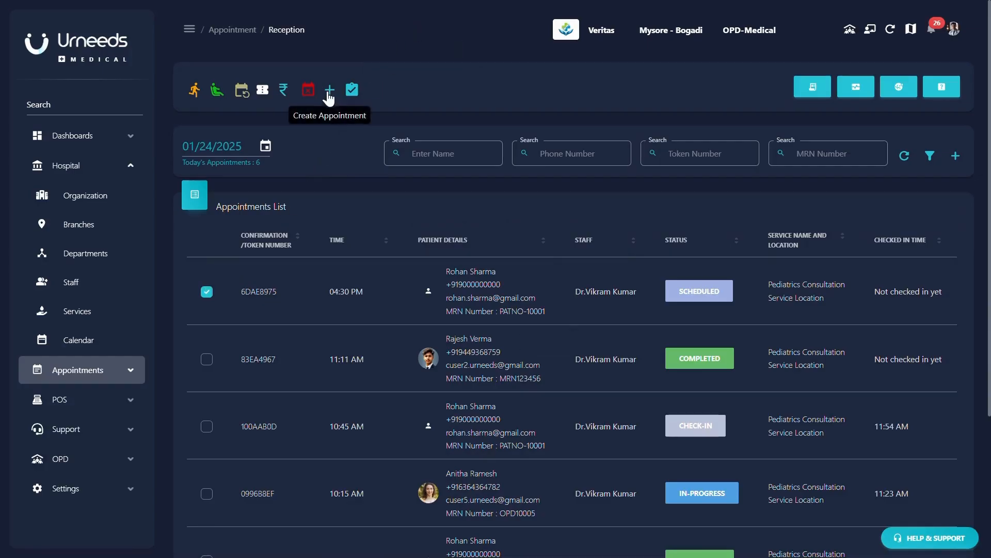
# - Cancel the 04:30 PM appointment with 'Customer Request For Cancellation' as the reason
pyautogui.click(309, 90)
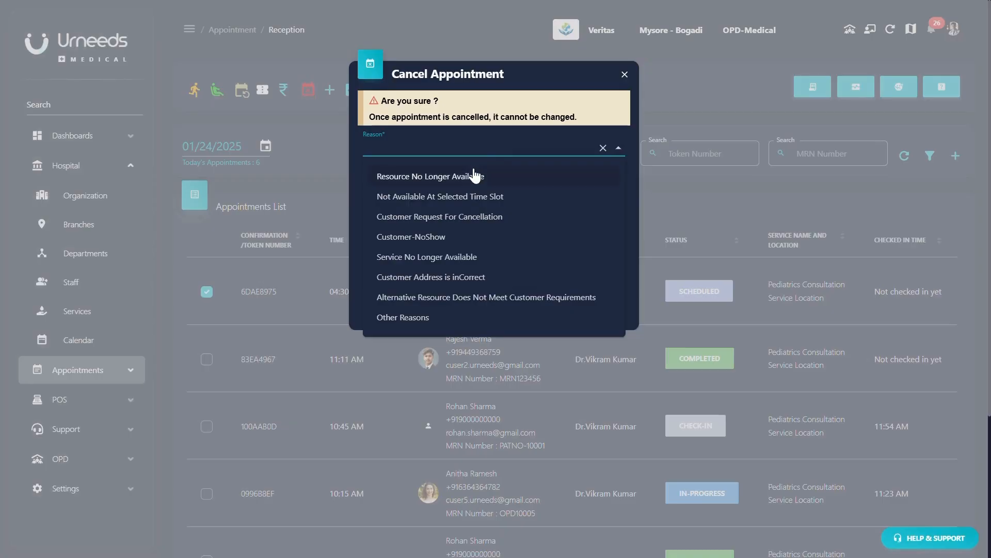
pyautogui.click(457, 217)
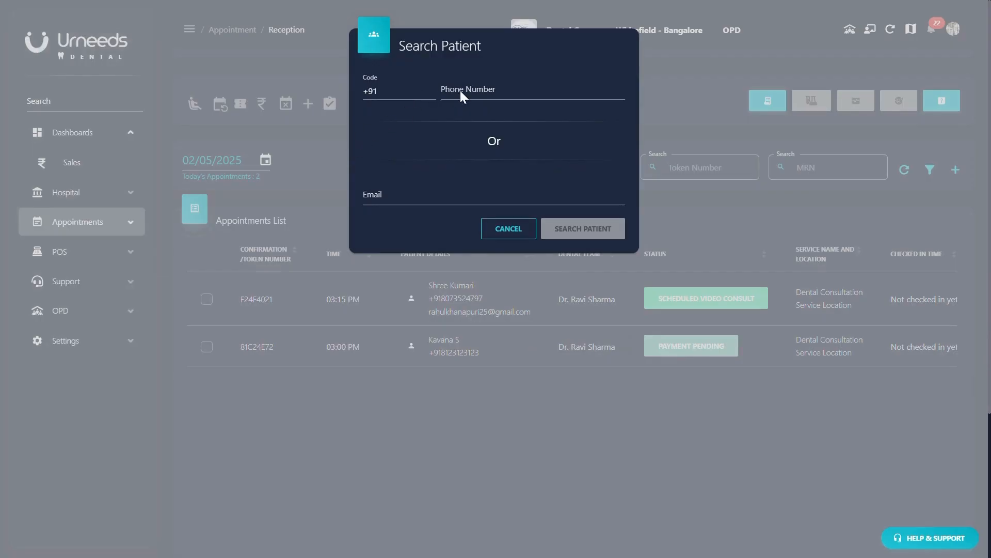
# - Find the patient by phone and book a 04:15 PM video Dental Consultation with the oral surgery specialist
pyautogui.click(467, 91)
pyautogui.hotkey('ctrl', 'v')
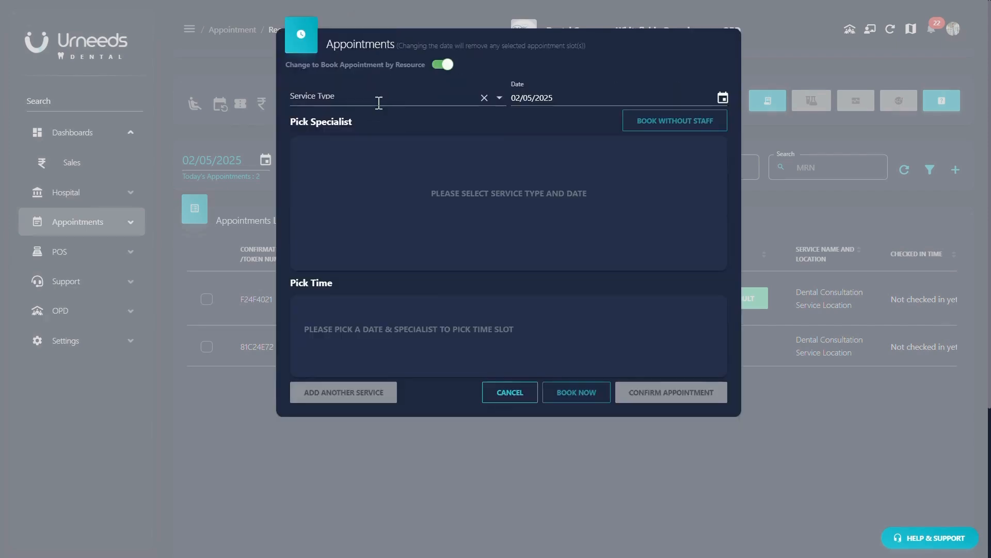
pyautogui.click(379, 103)
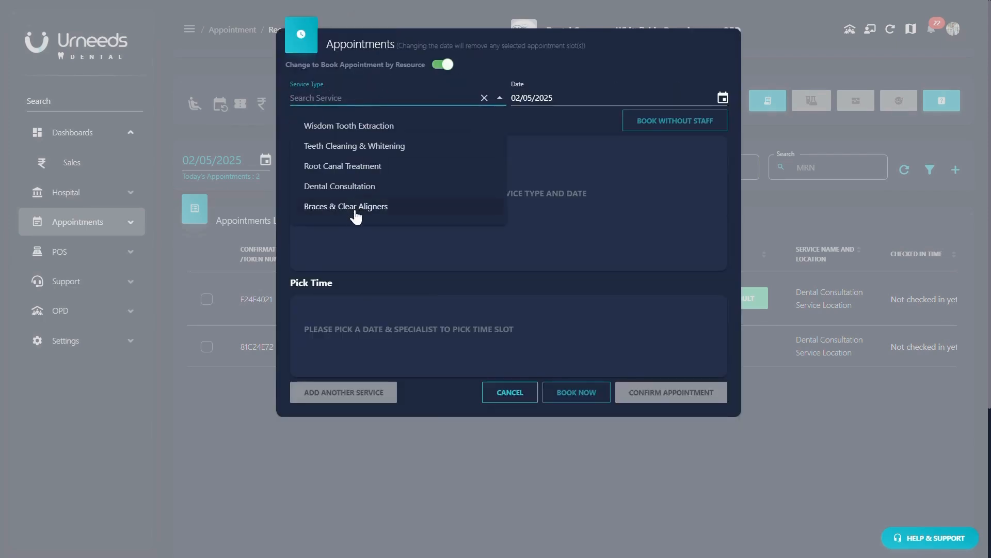
pyautogui.click(361, 188)
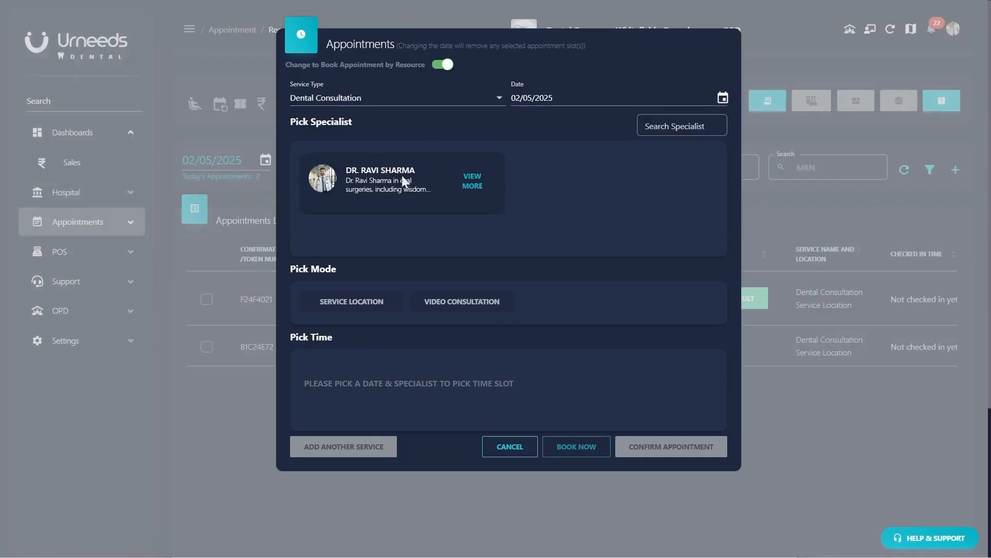
pyautogui.click(387, 185)
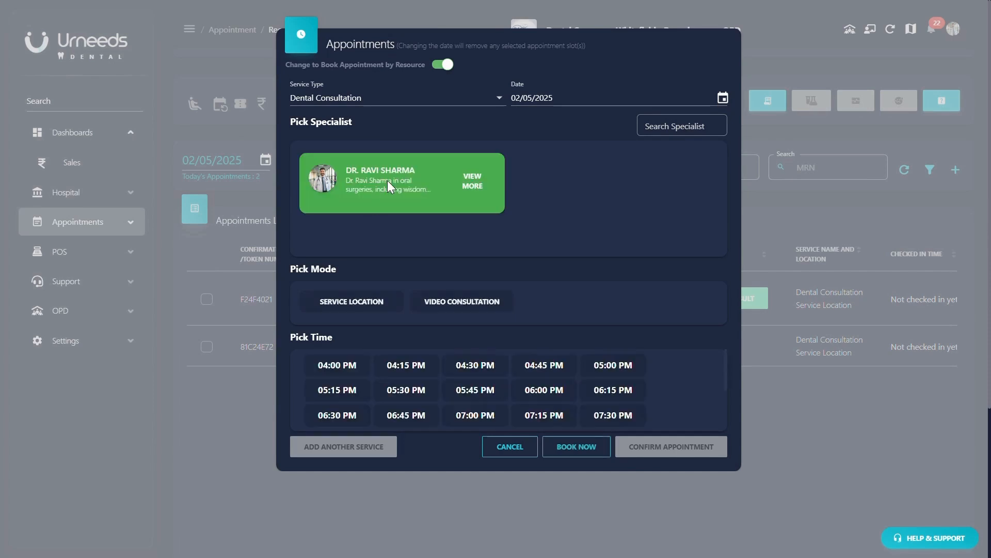
pyautogui.click(453, 302)
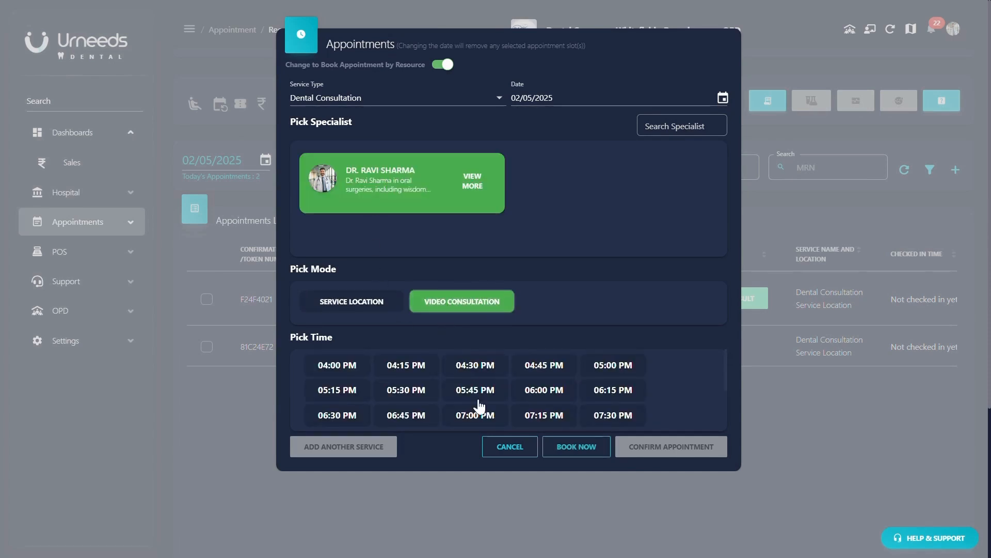
pyautogui.click(417, 373)
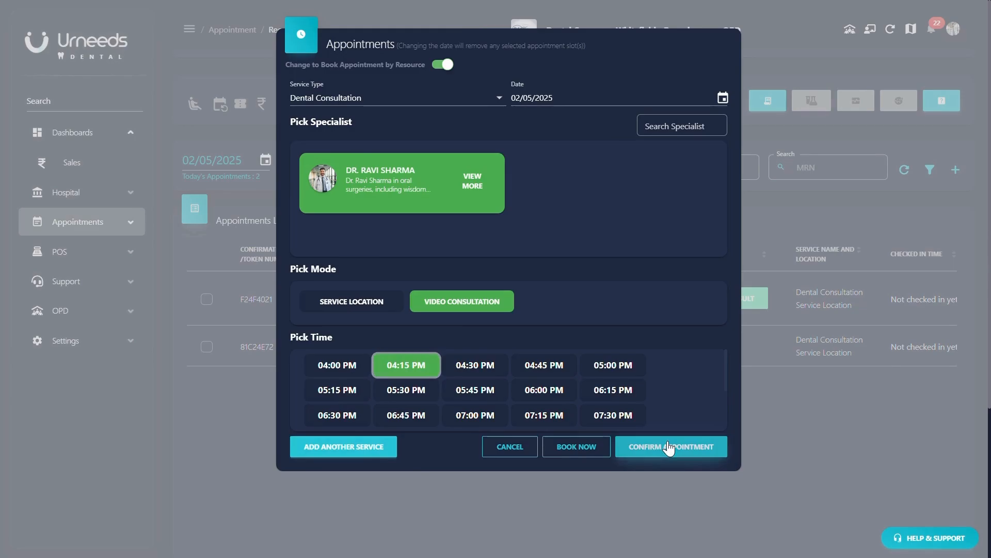
pyautogui.click(670, 445)
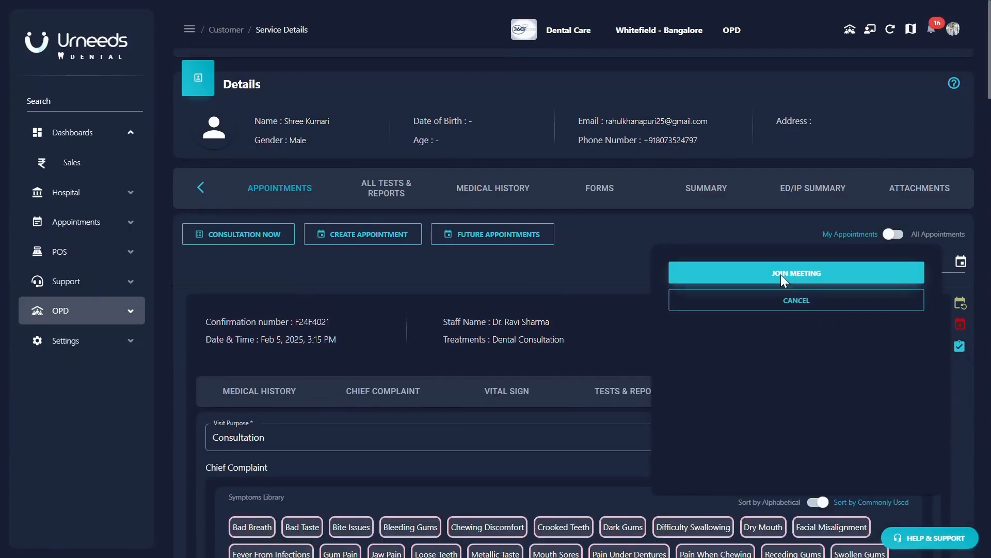
# - Join the video consultation and add Gum Pain and Bleeding Gums as symptoms
pyautogui.click(781, 275)
pyautogui.moveTo(832, 372); pyautogui.dragTo(857, 126)
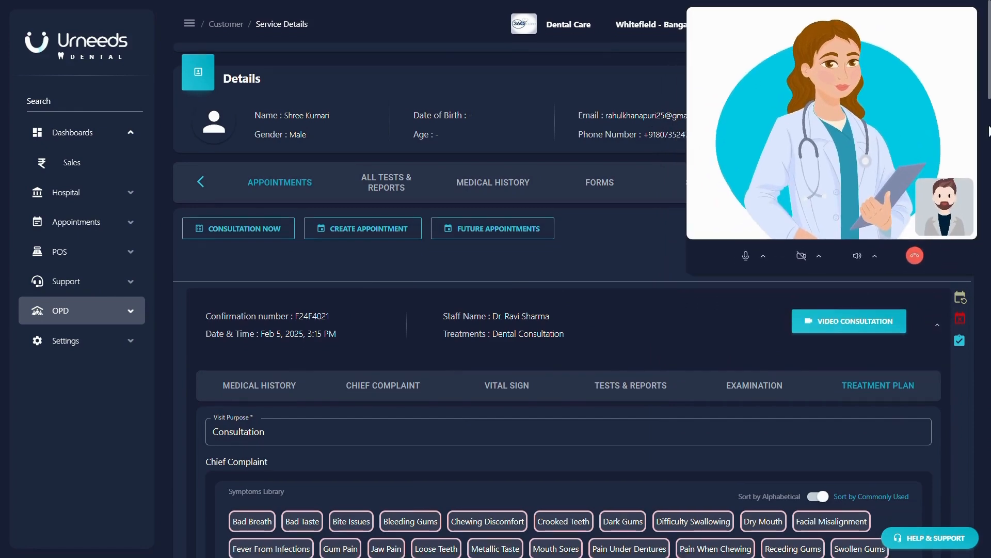
pyautogui.scroll(-5, 989, 152)
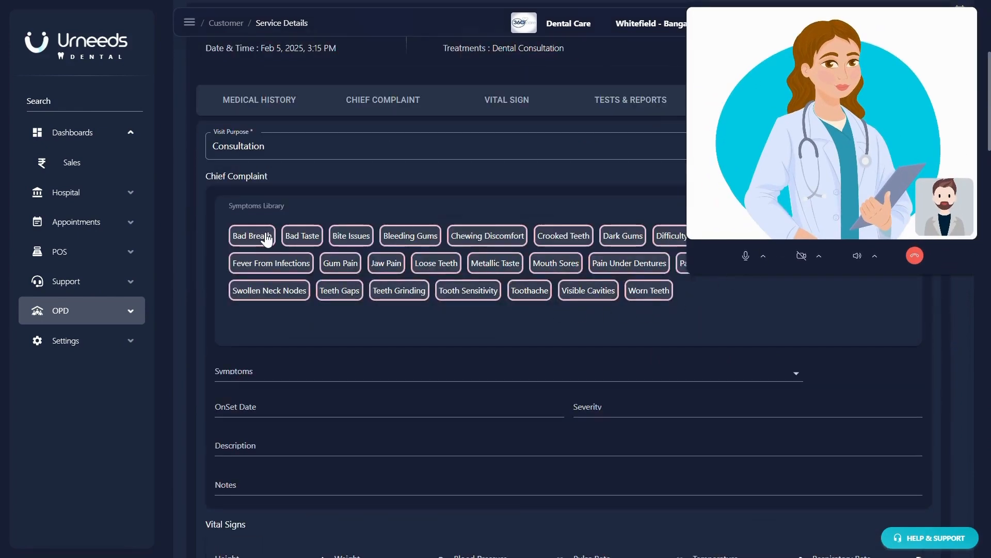
pyautogui.click(343, 264)
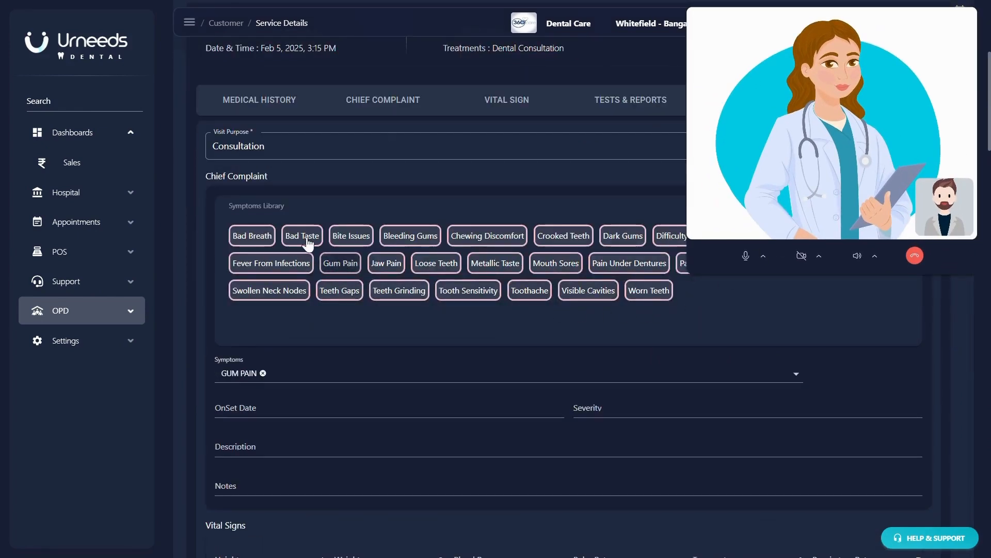
pyautogui.click(396, 241)
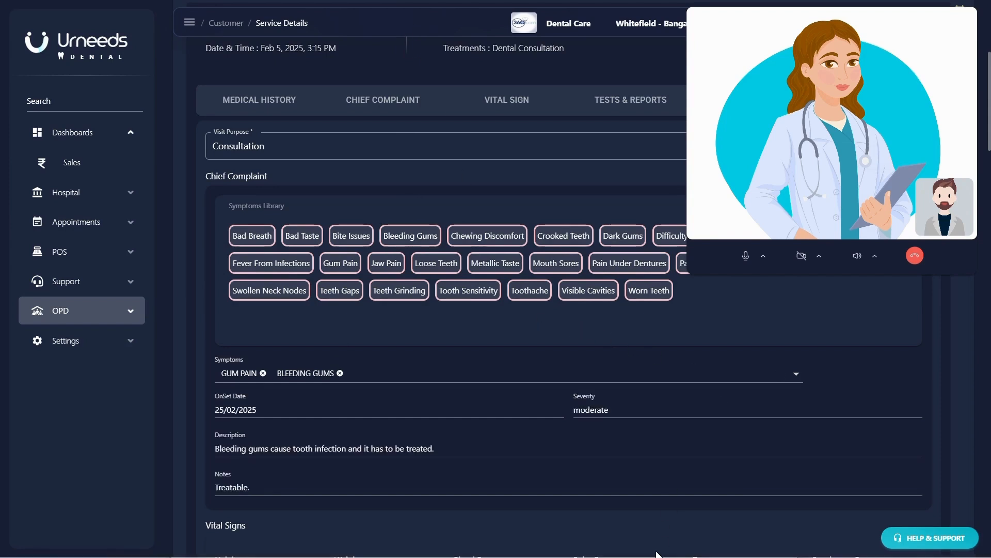
# - Fill in the observations and advice, set the next visit to In 1 Week, and save
pyautogui.scroll(-3, 738, 451)
pyautogui.scroll(-1, 736, 446)
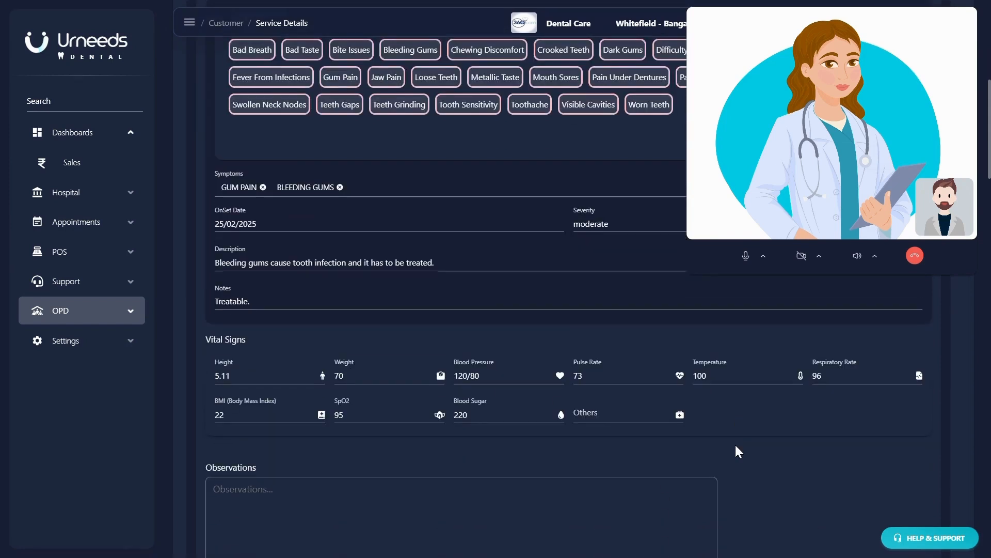
pyautogui.scroll(-1, 736, 445)
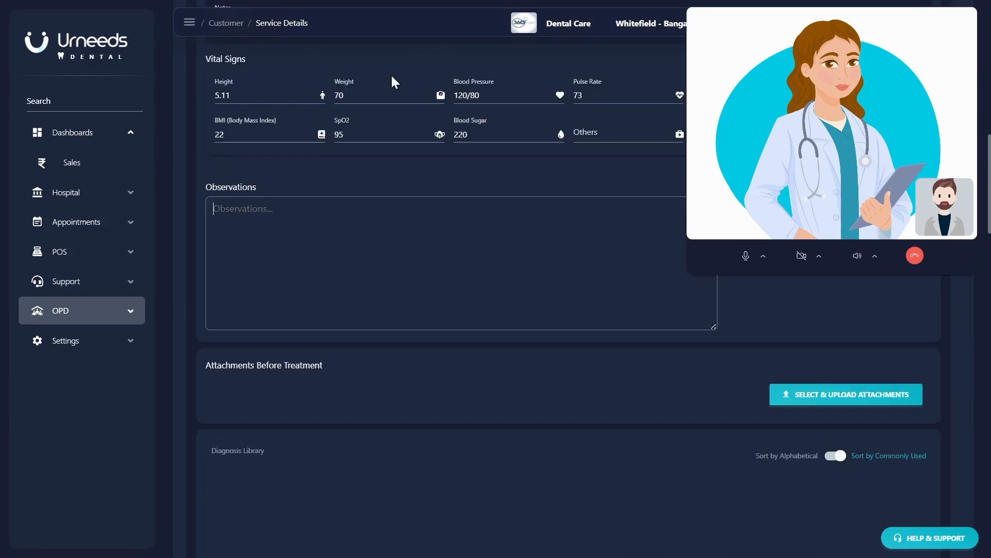
pyautogui.hotkey('ctrl', 'v')
pyautogui.click(474, 299)
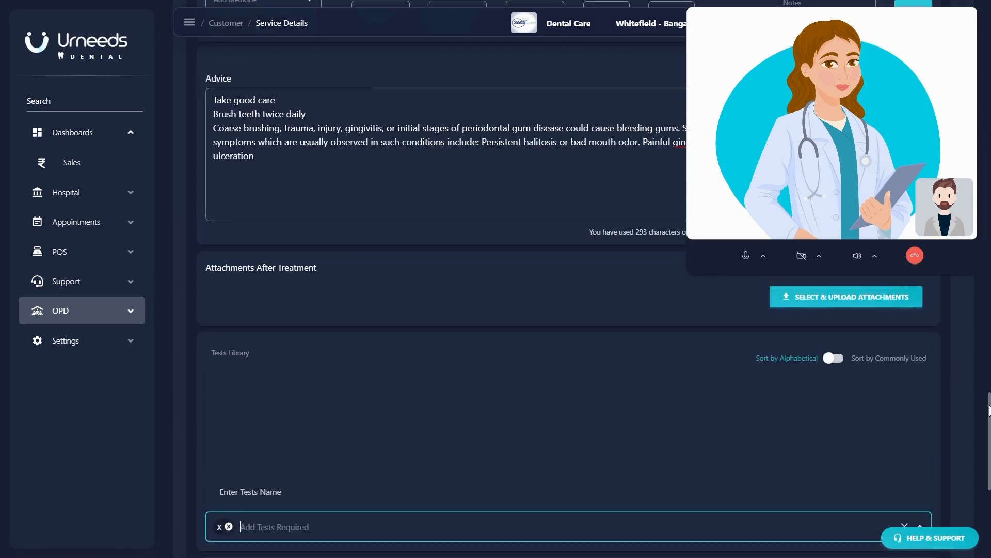
pyautogui.scroll(-7, 697, 407)
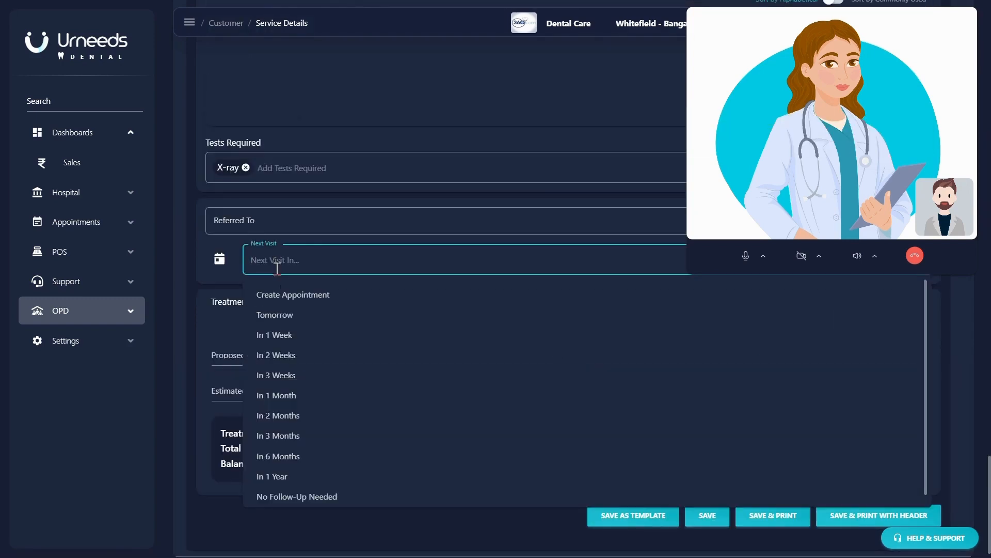
pyautogui.click(282, 338)
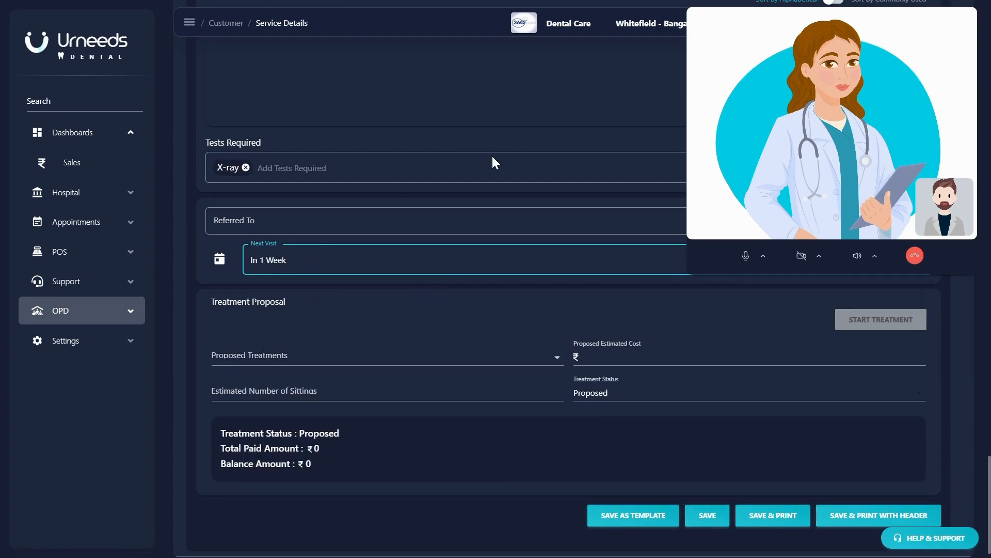
pyautogui.click(712, 522)
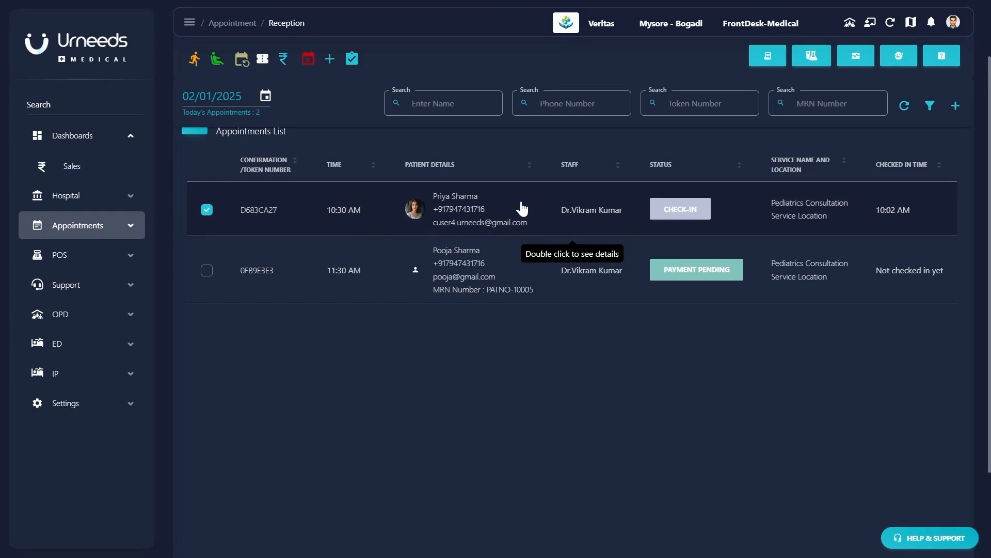
# - Enter the checked-in patient's vital signs, including a height of 6, and save them
pyautogui.doubleClick(521, 202)
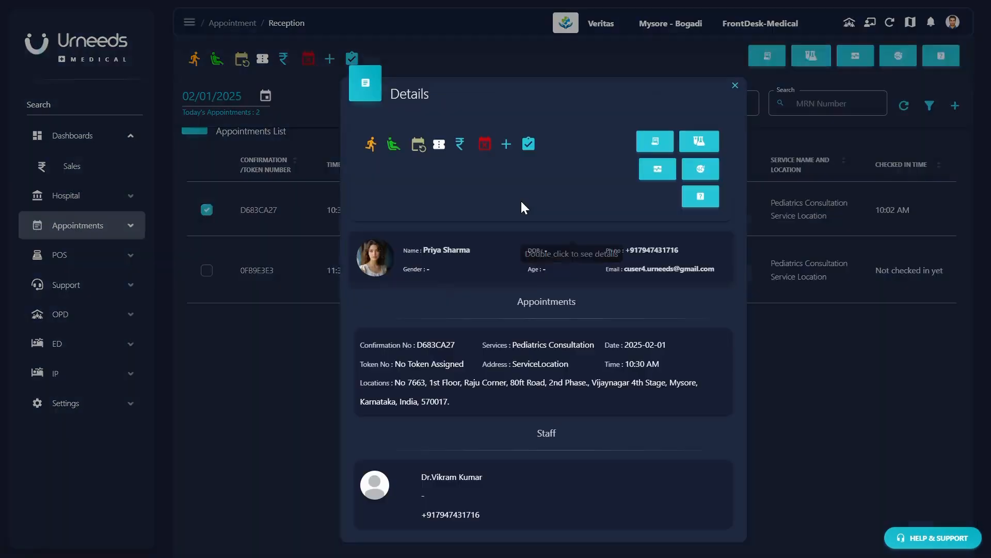
pyautogui.click(656, 174)
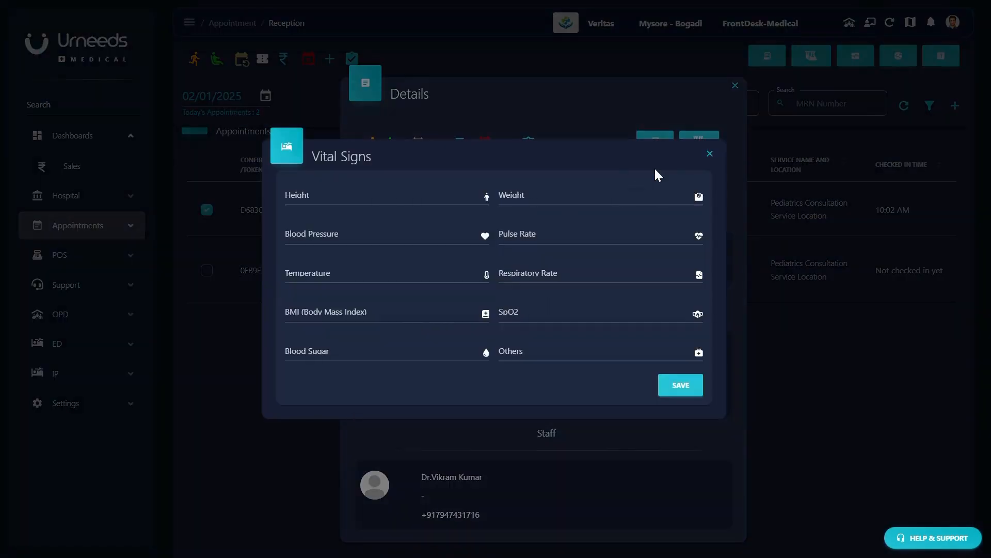
pyautogui.click(379, 198)
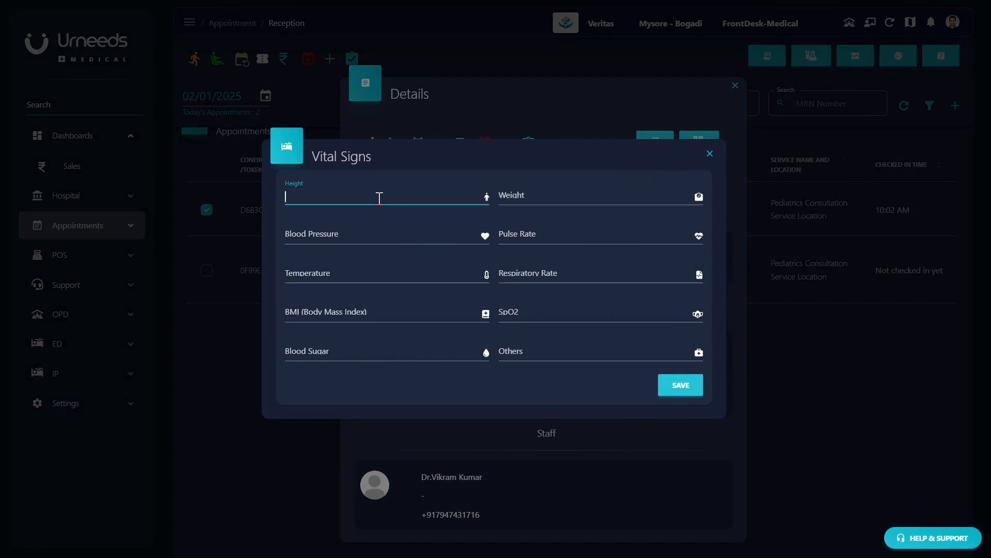
pyautogui.click(522, 203)
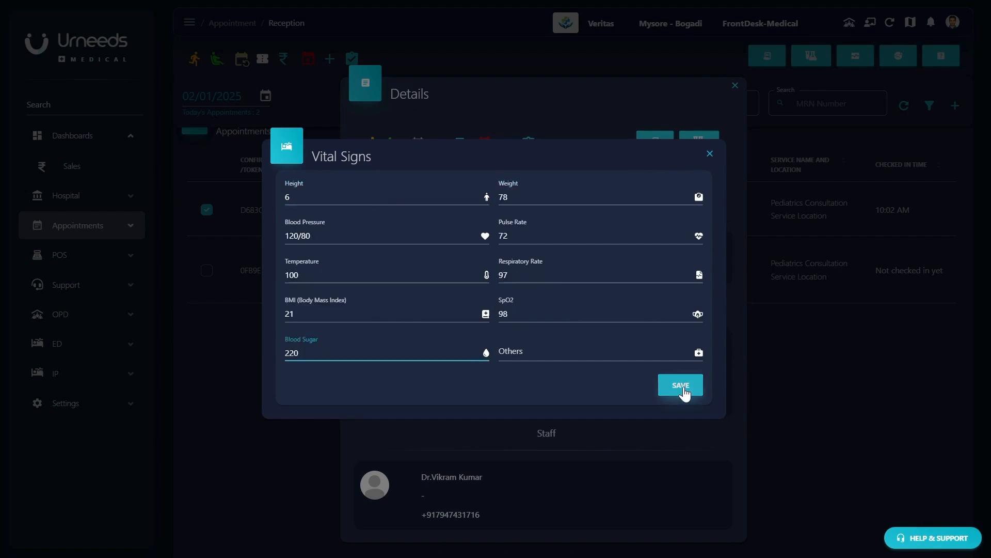
pyautogui.click(683, 387)
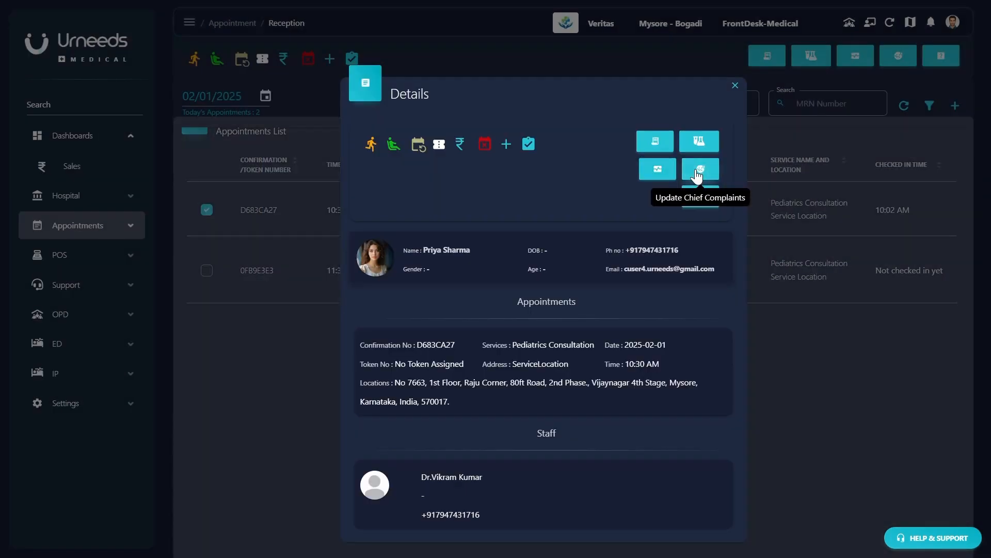
# - Record an Abdominal Pain and Body Aches chief complaint with a gastroenteritis description and notes
pyautogui.click(698, 170)
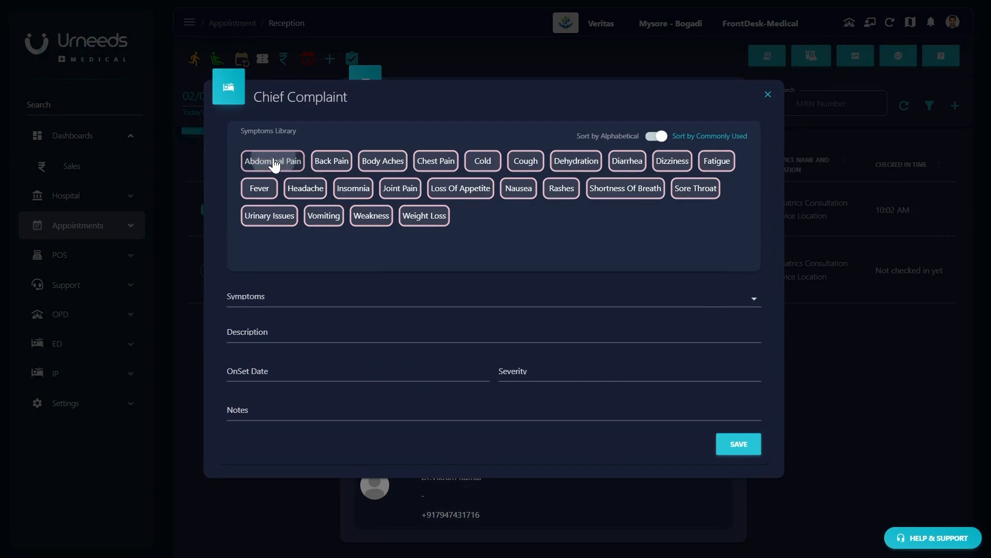
pyautogui.click(274, 163)
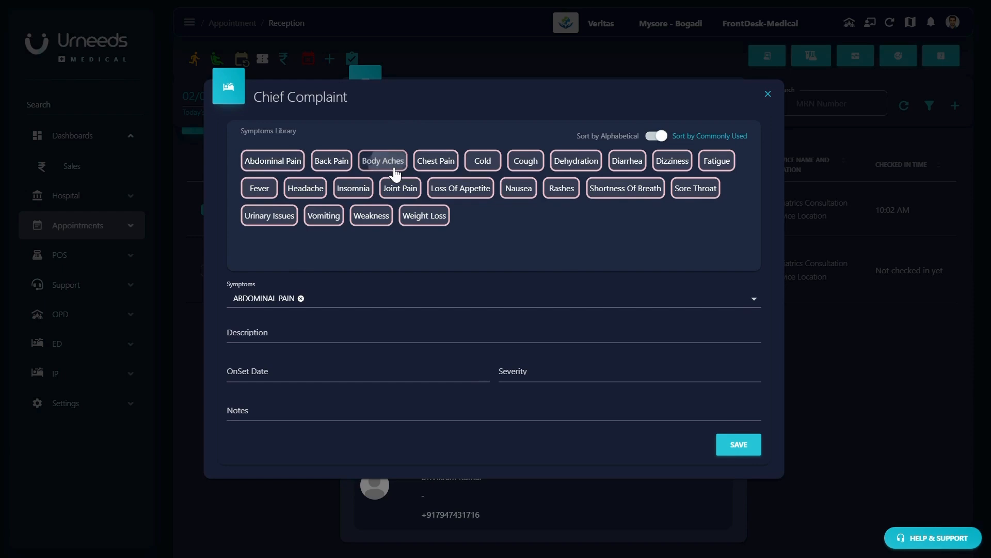
pyautogui.click(392, 164)
pyautogui.click(279, 335)
pyautogui.write('Gastroenteritis is a condition where ')
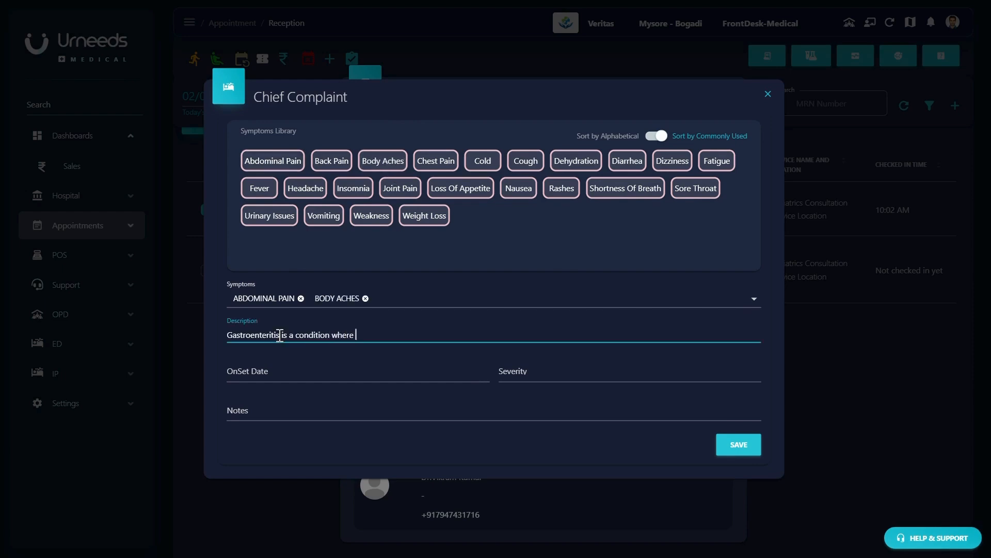
pyautogui.write('the patient suffers from indigestion and this leads to infection in some cases.')
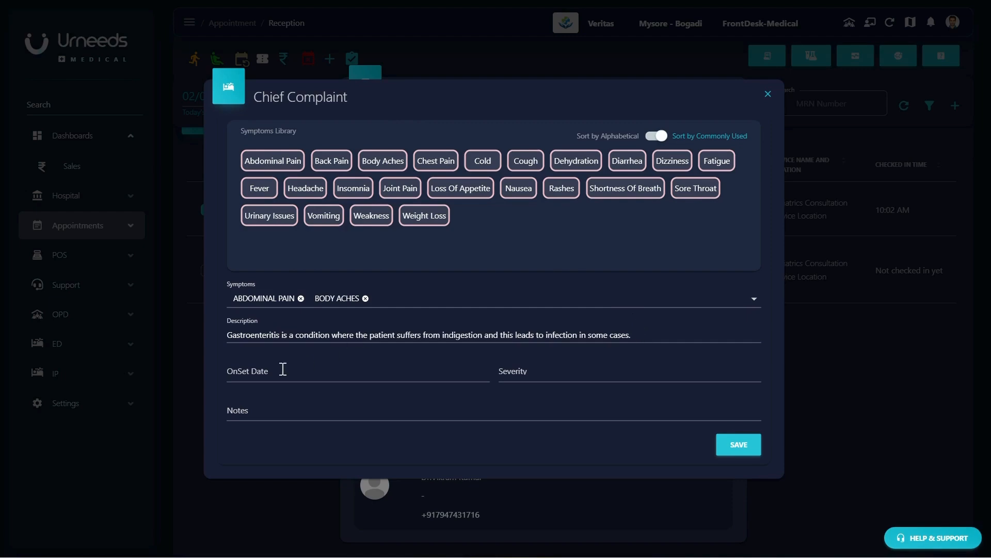
pyautogui.click(352, 407)
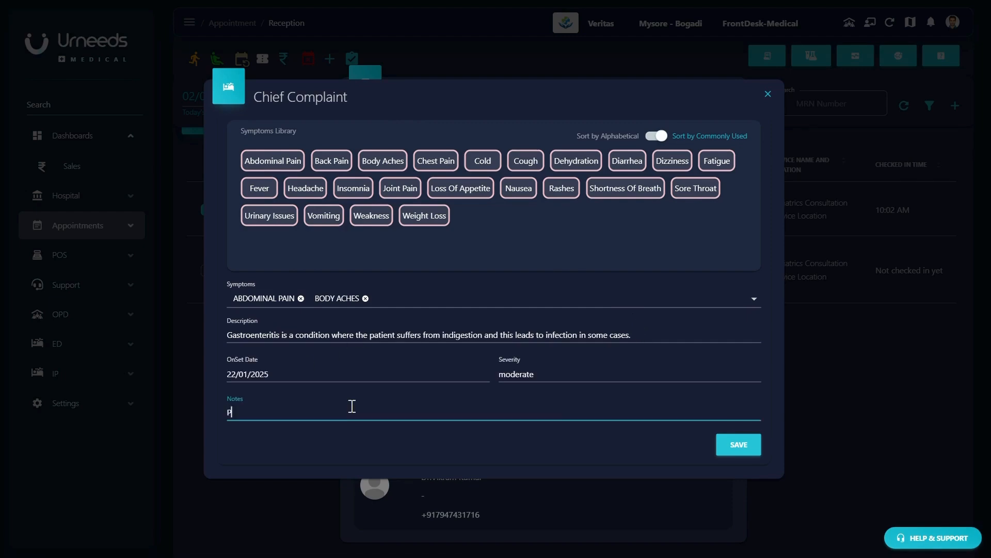
pyautogui.write('Patient is stable')
pyautogui.click(725, 447)
# - Close the appointment details and move the 10:30 AM Pediatrics Consultation to In-Progress
pyautogui.click(225, 162)
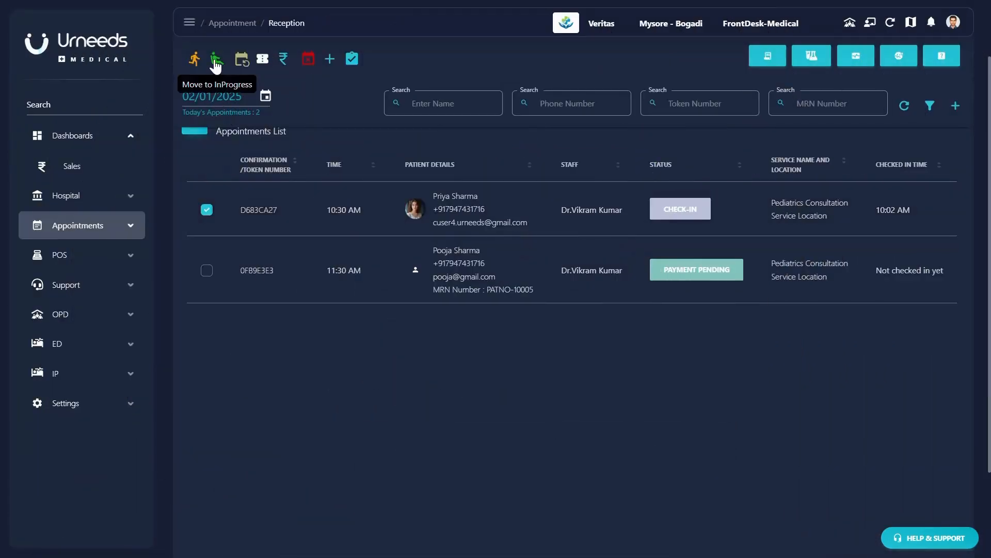
pyautogui.click(216, 62)
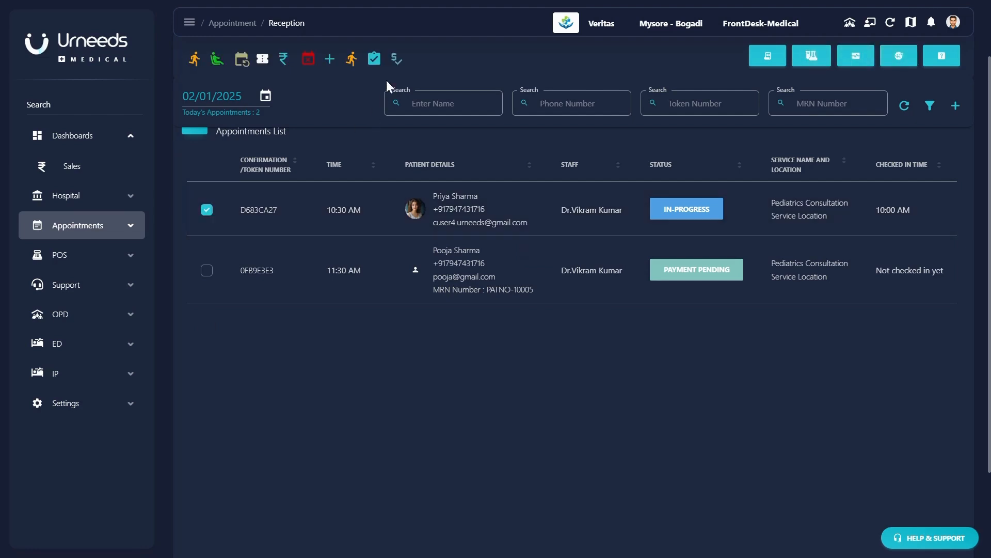
pyautogui.click(351, 60)
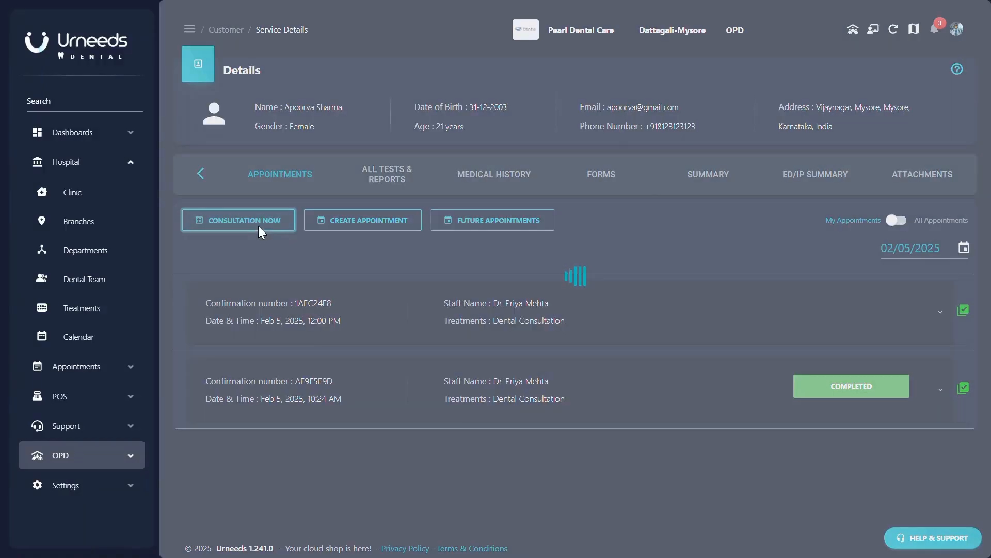
# - Create another consultation for today, fill in gum observations, and diagnose Dental Infection
pyautogui.click(260, 226)
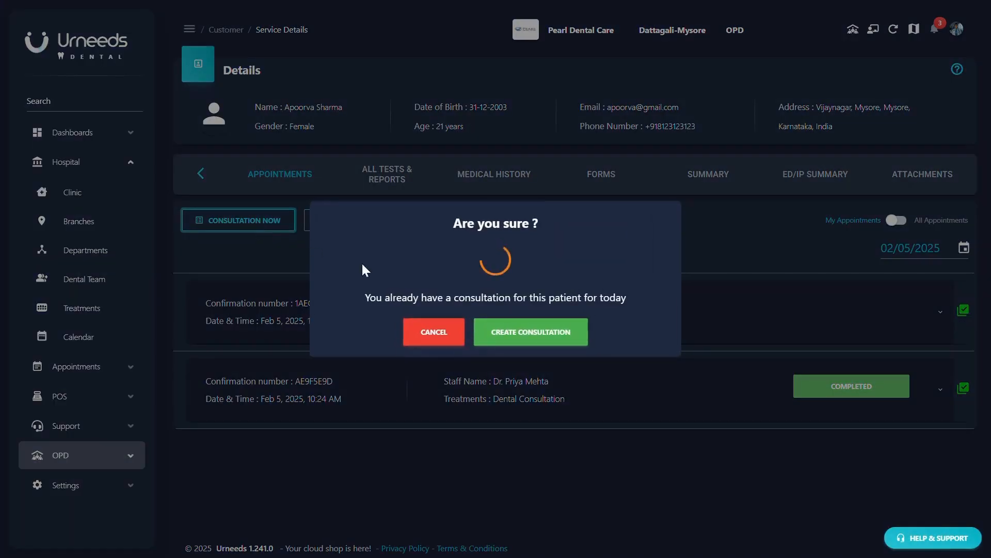
pyautogui.click(491, 344)
pyautogui.scroll(-3, 525, 330)
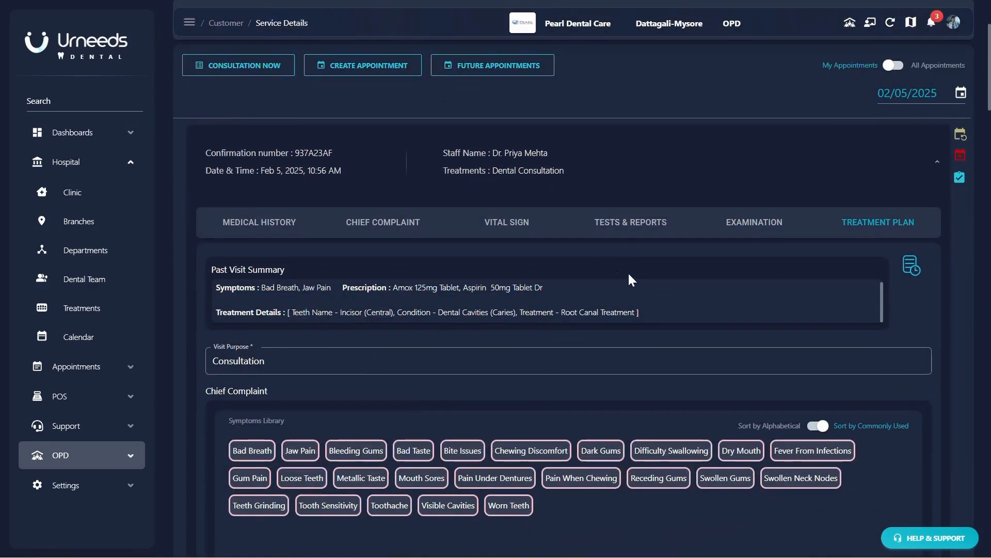
pyautogui.scroll(-3, 629, 278)
pyautogui.scroll(-9, 409, 26)
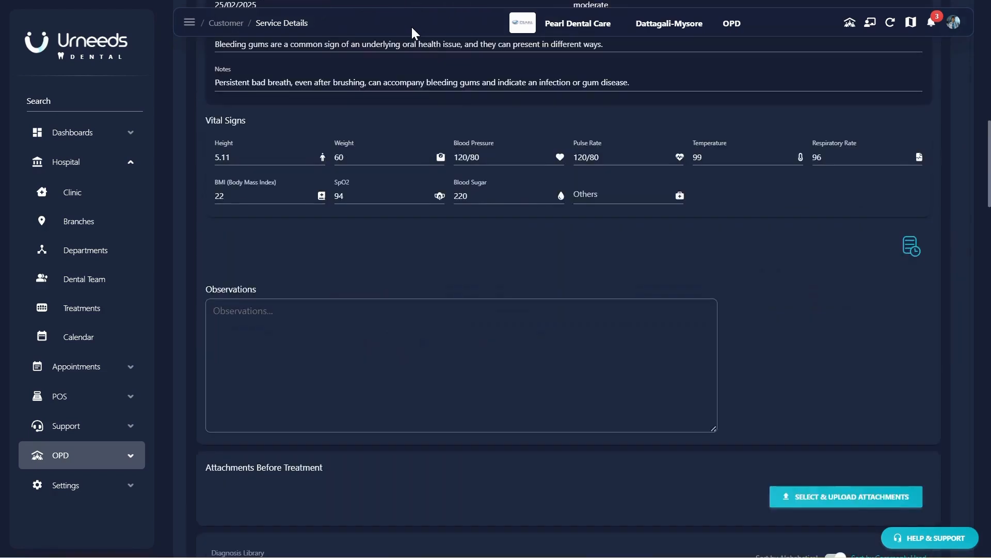
pyautogui.scroll(-2, 579, 263)
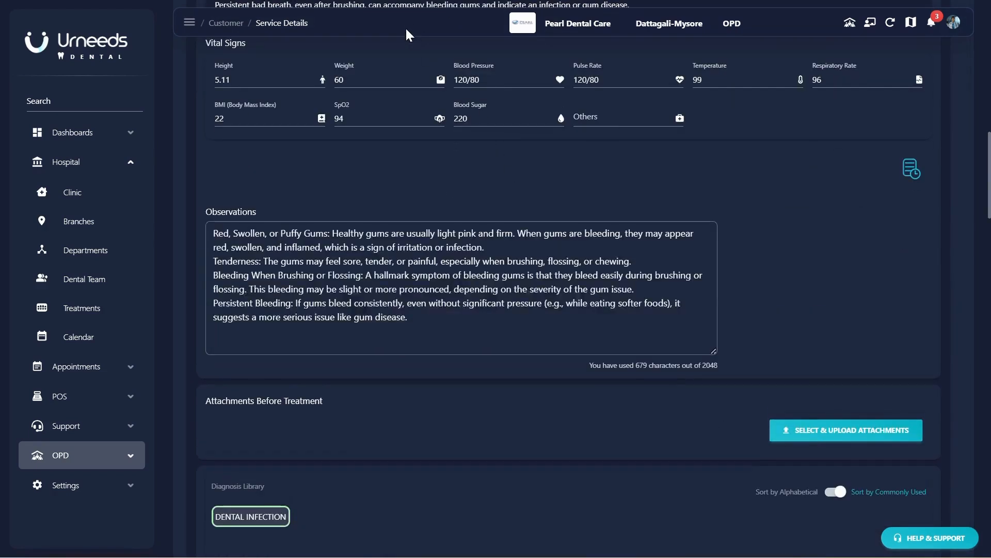
pyautogui.scroll(-3, 646, 339)
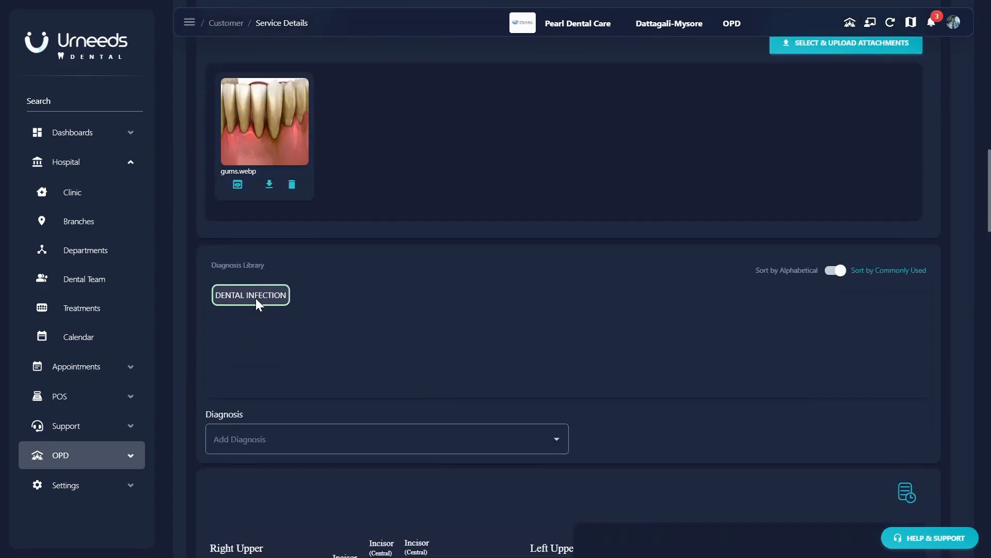
pyautogui.click(256, 297)
pyautogui.scroll(-3, 594, 405)
# - Mark the left upper central incisor as Chipped or Broken Teeth, planned for Root Canal Treatment
pyautogui.scroll(-4, 593, 405)
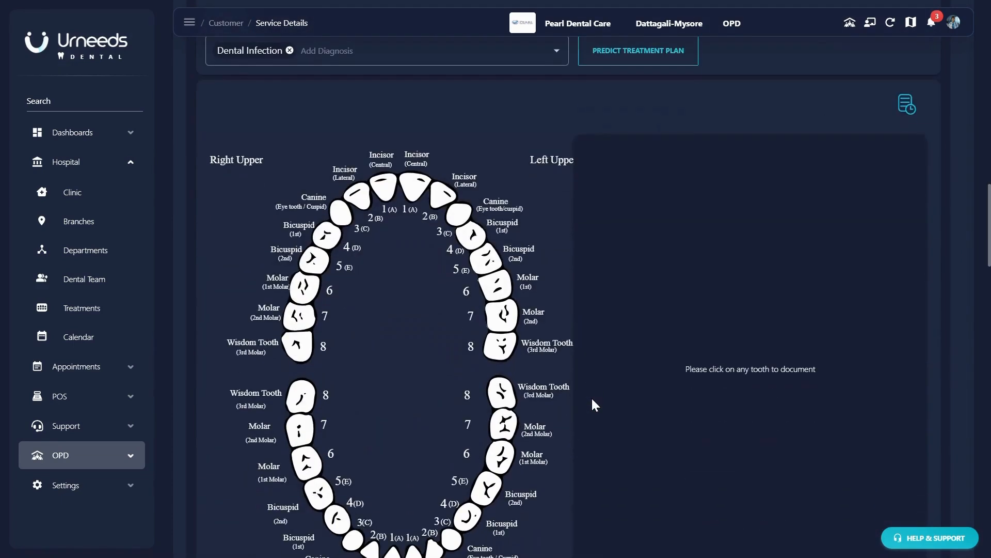
pyautogui.scroll(-2, 593, 404)
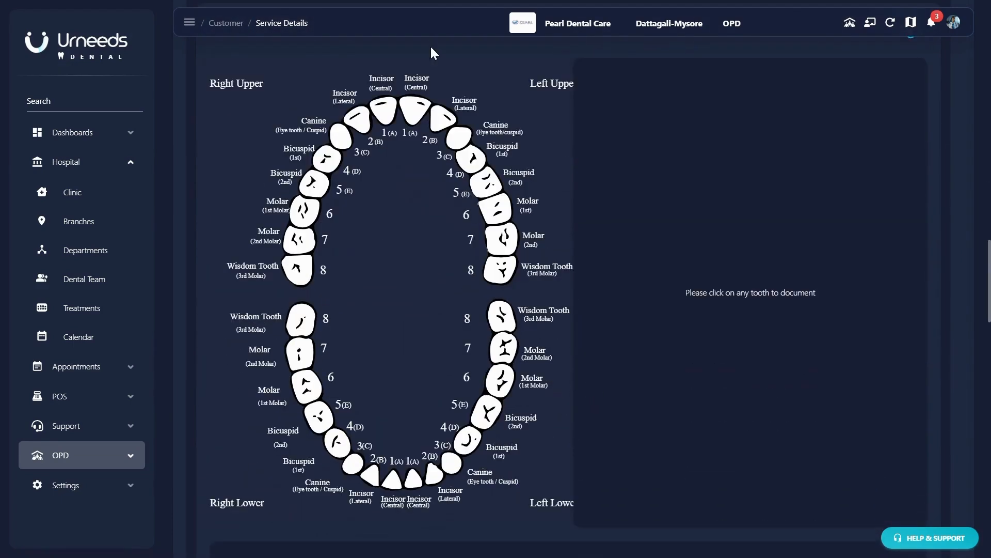
pyautogui.click(419, 110)
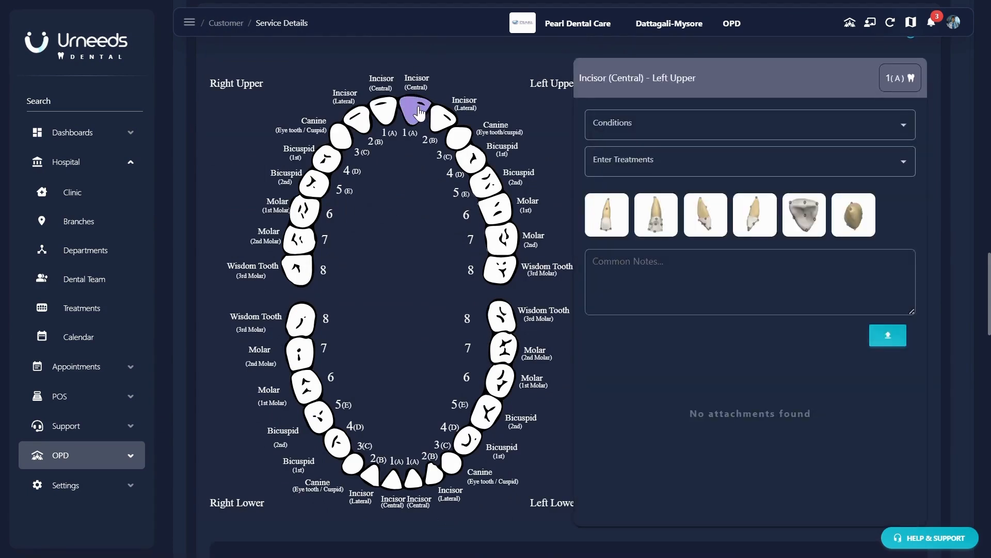
pyautogui.click(666, 123)
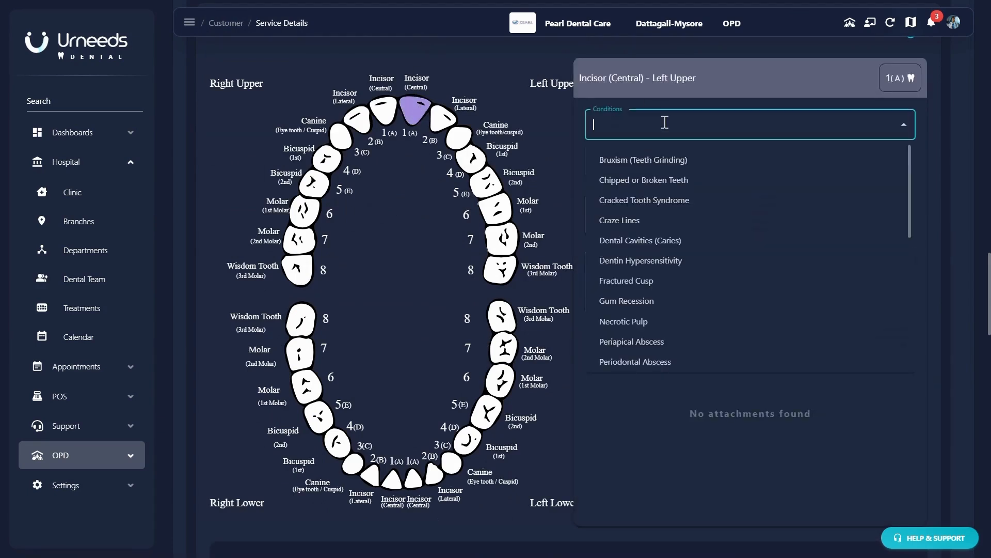
pyautogui.click(662, 185)
pyautogui.click(635, 164)
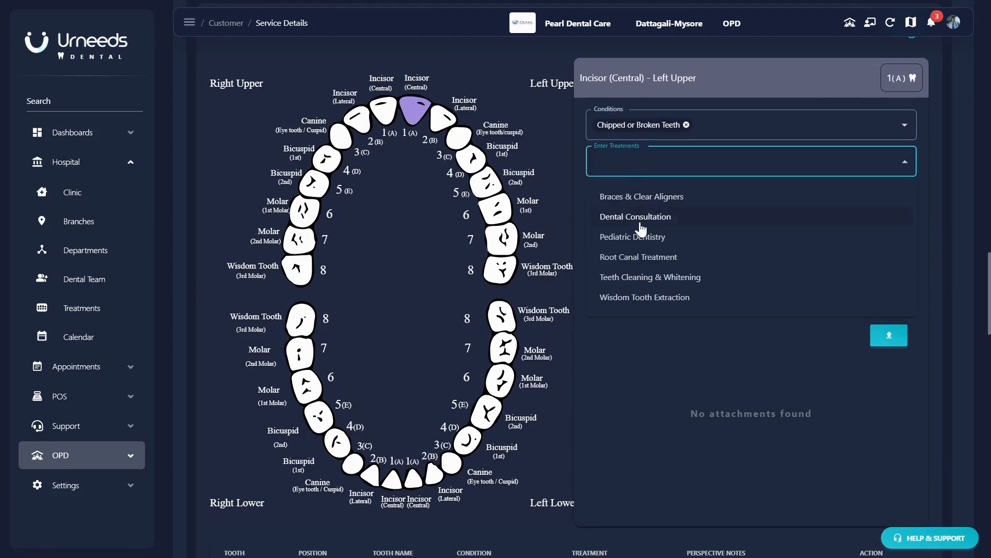
pyautogui.click(652, 258)
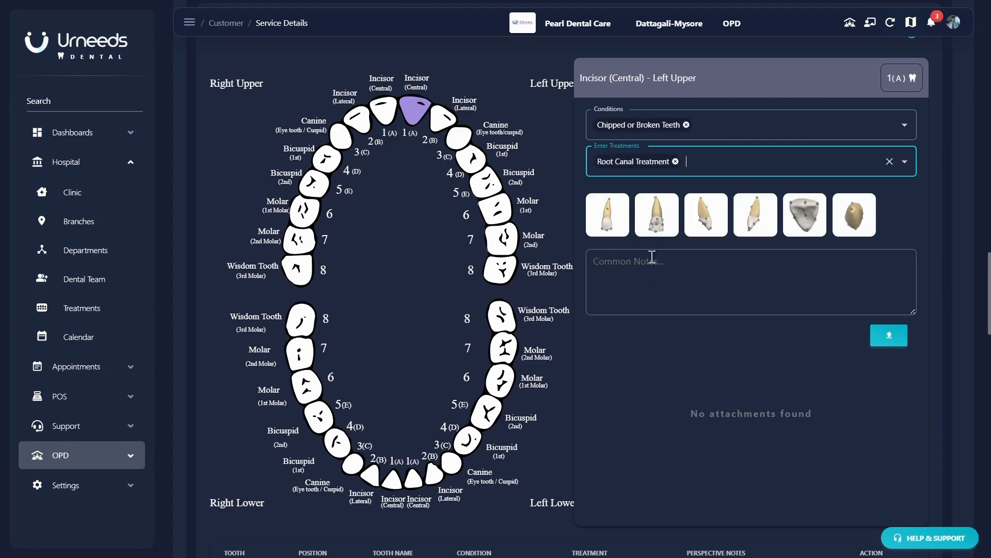
# - Add the note 'chippe' to the incisor's top (occlusal) view
pyautogui.click(815, 216)
pyautogui.click(288, 153)
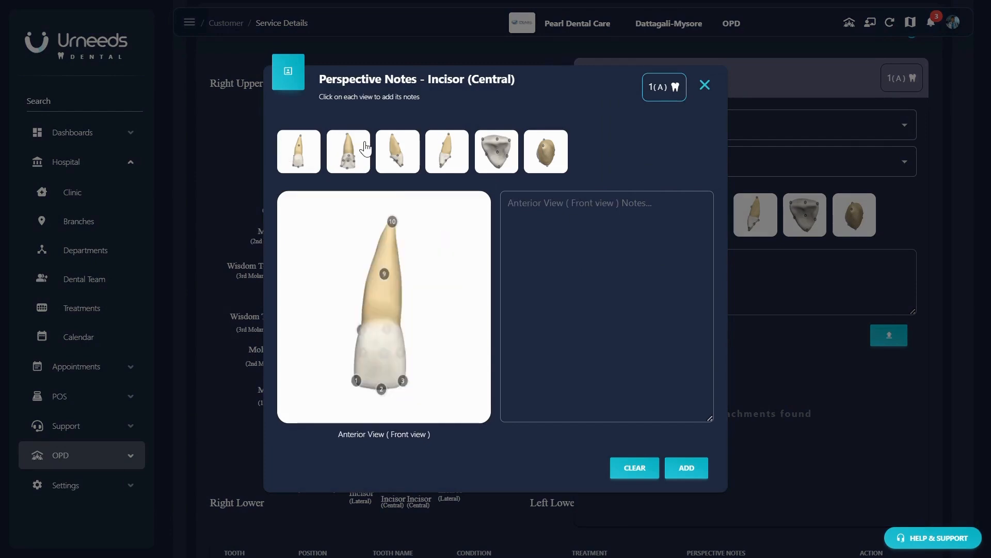
pyautogui.click(356, 151)
pyautogui.click(453, 157)
pyautogui.click(494, 155)
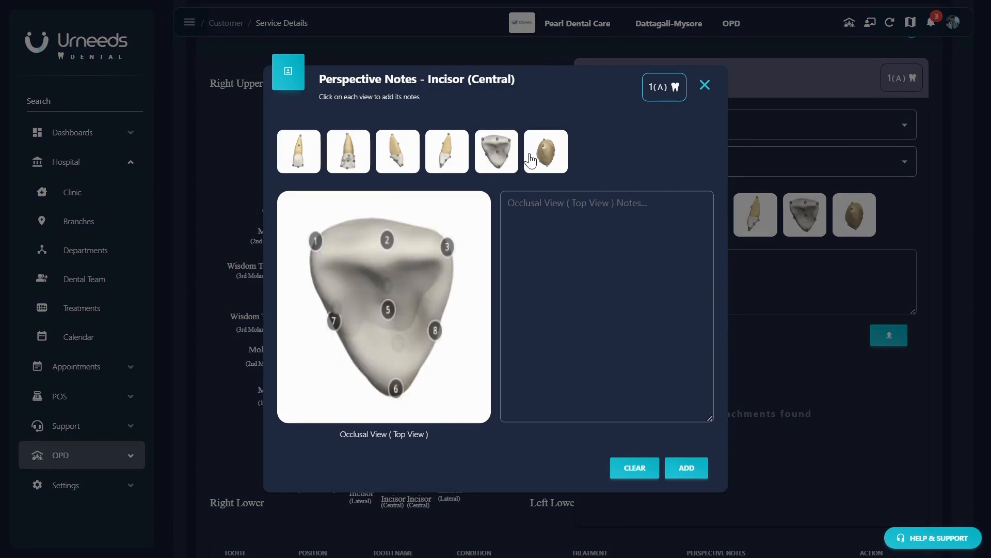
pyautogui.click(538, 210)
pyautogui.write('c')
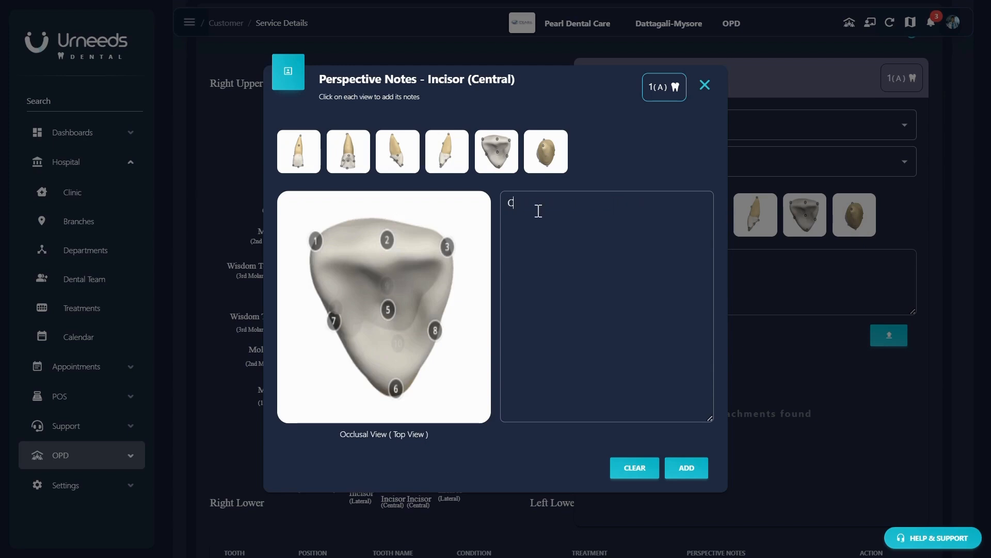
pyautogui.write('hipped off')
pyautogui.click(698, 470)
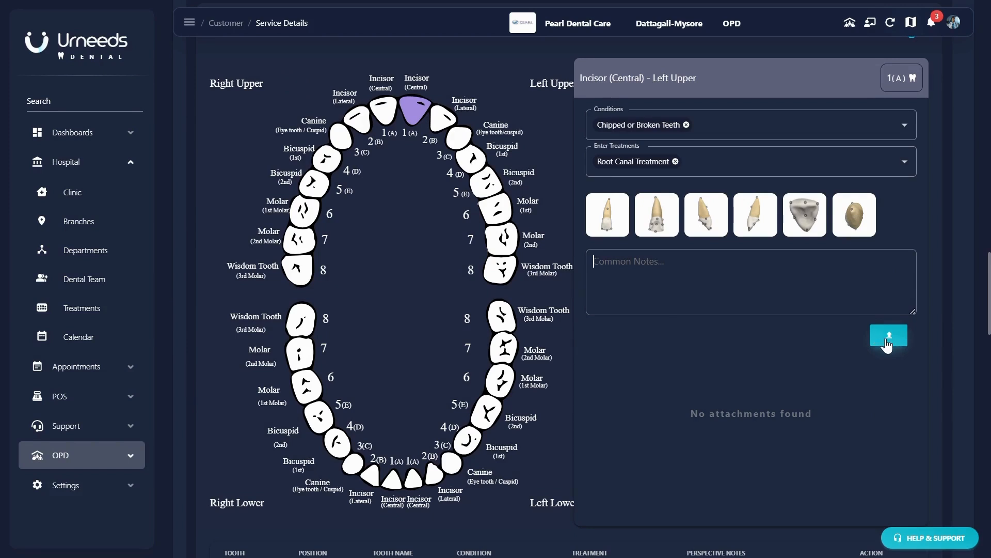
# - Mark the left lower wisdom tooth with Dental Cavities (Caries), planned for Wisdom Tooth Extraction
pyautogui.click(500, 325)
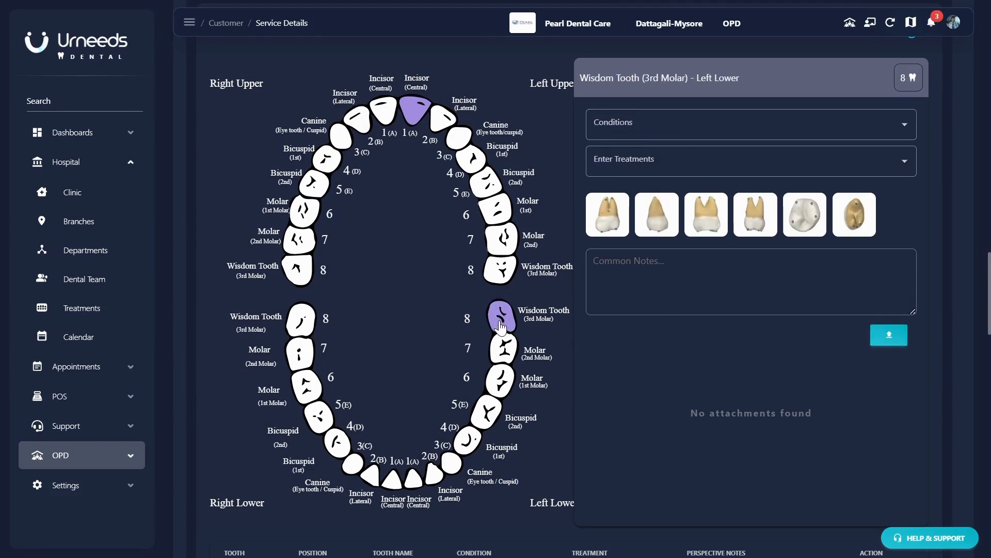
pyautogui.click(619, 125)
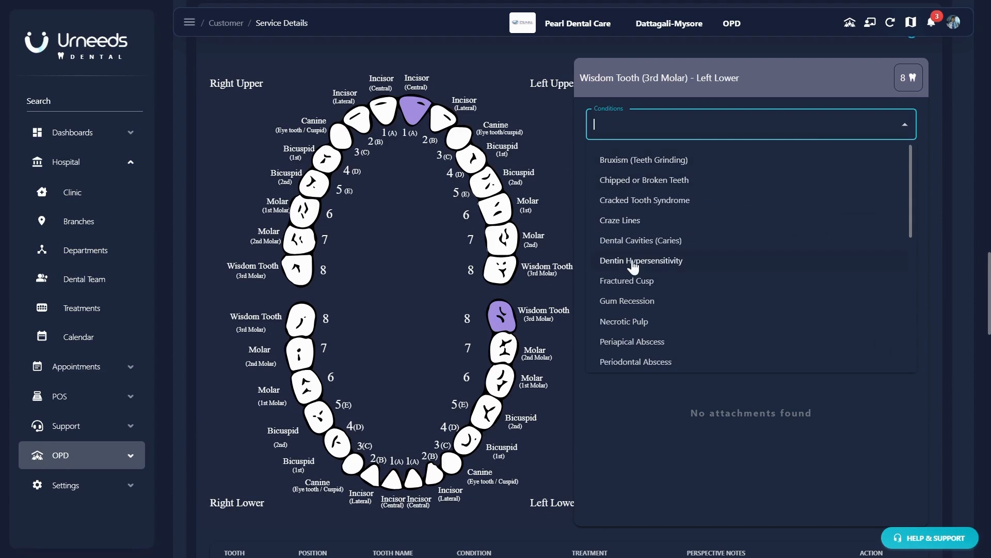
pyautogui.click(640, 240)
pyautogui.click(634, 167)
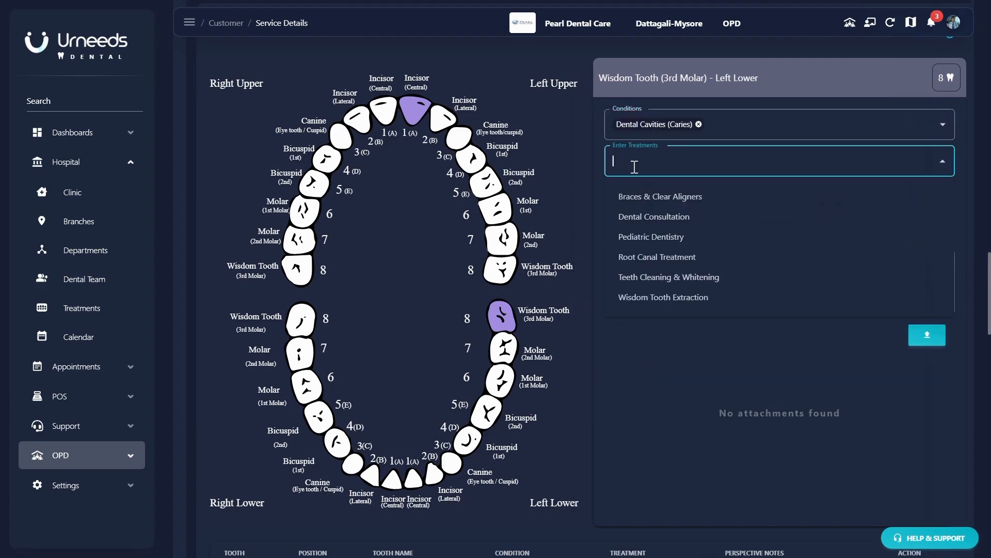
pyautogui.click(667, 299)
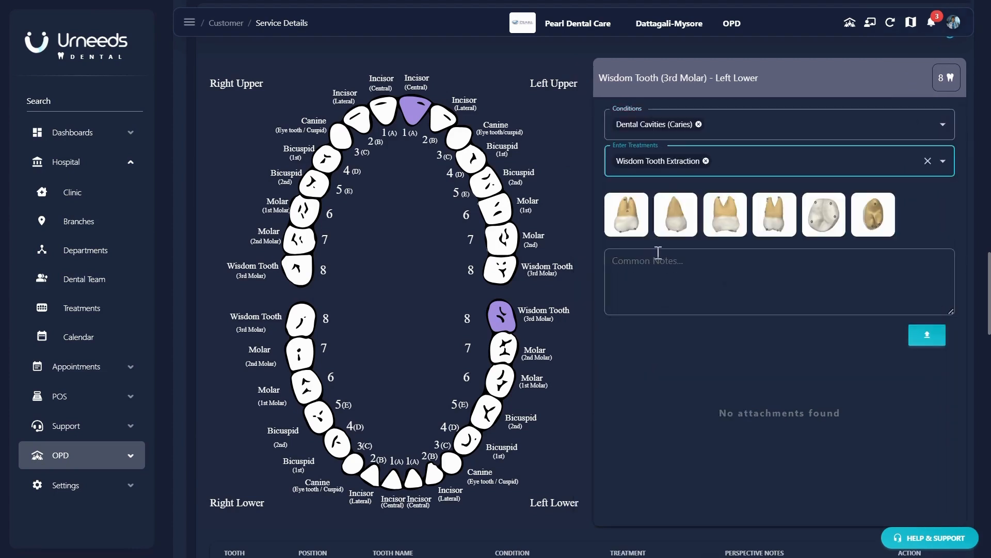
# - Add a '2-discoloration' top-view note for the wisdom tooth, then check the tooth table
pyautogui.click(817, 220)
pyautogui.click(348, 152)
pyautogui.click(400, 164)
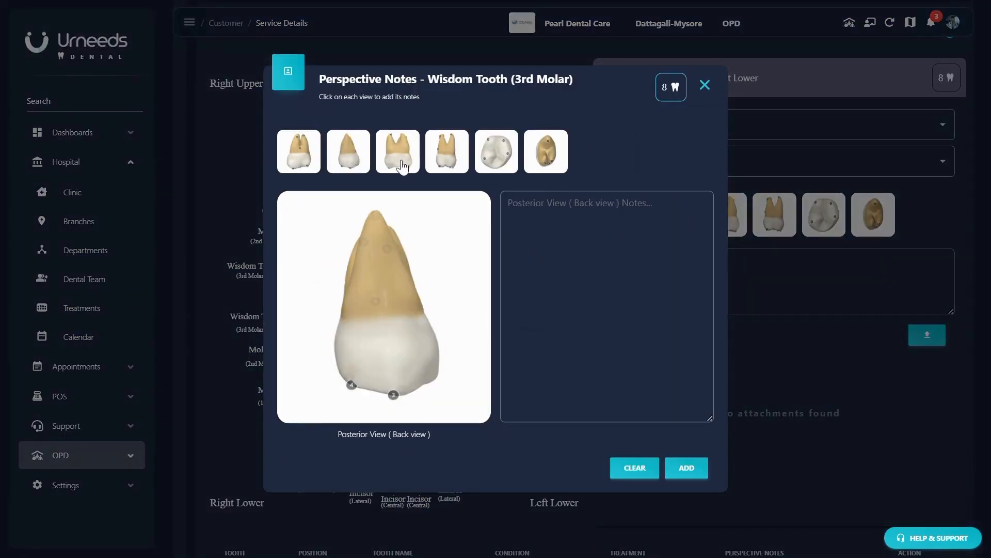
pyautogui.click(402, 165)
pyautogui.click(448, 158)
pyautogui.click(499, 167)
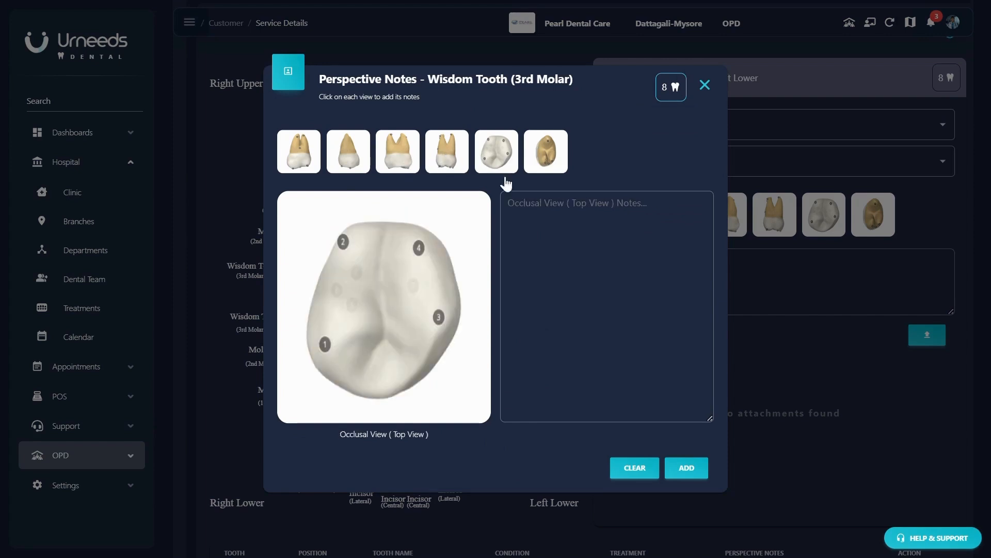
pyautogui.click(560, 241)
pyautogui.write('2-')
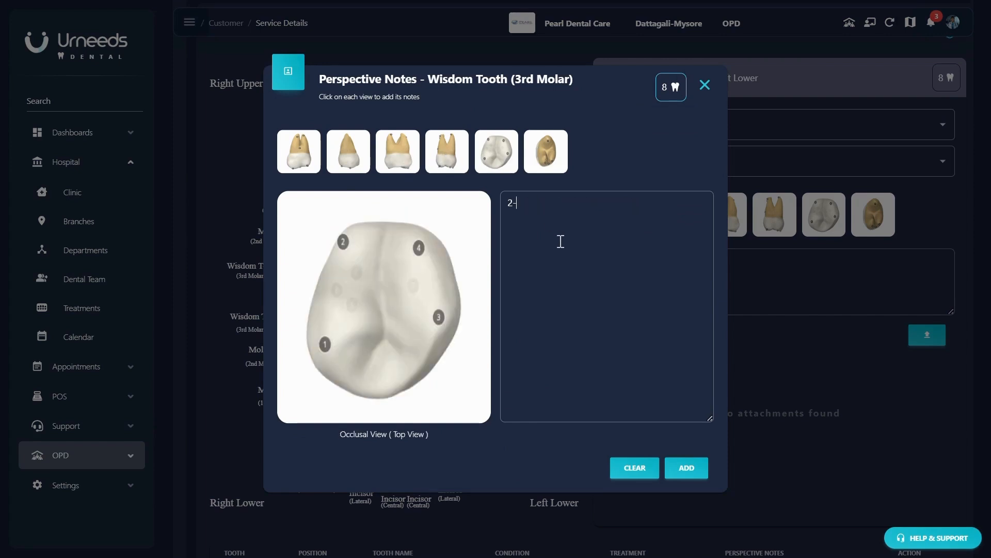
pyautogui.write('discoloration')
pyautogui.click(687, 468)
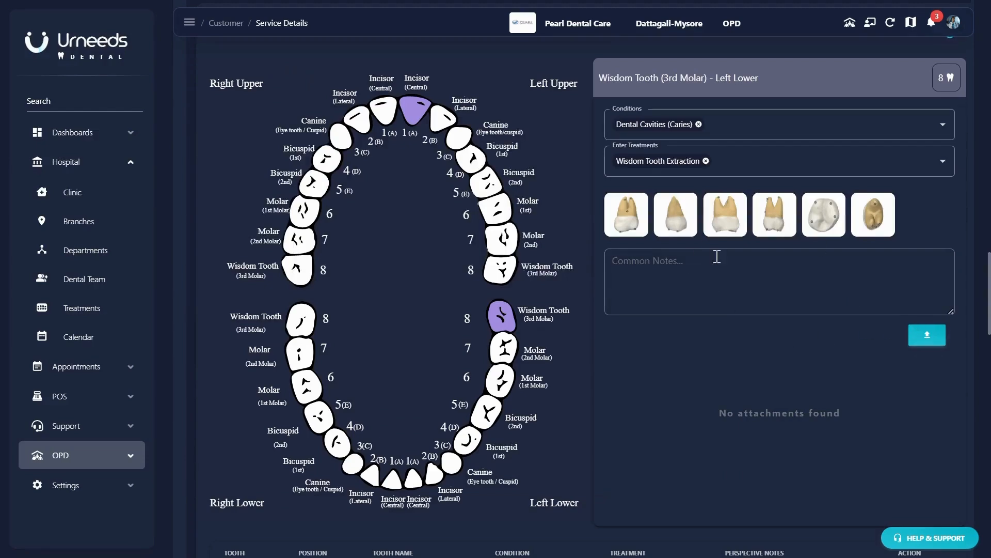
pyautogui.scroll(-5, 698, 293)
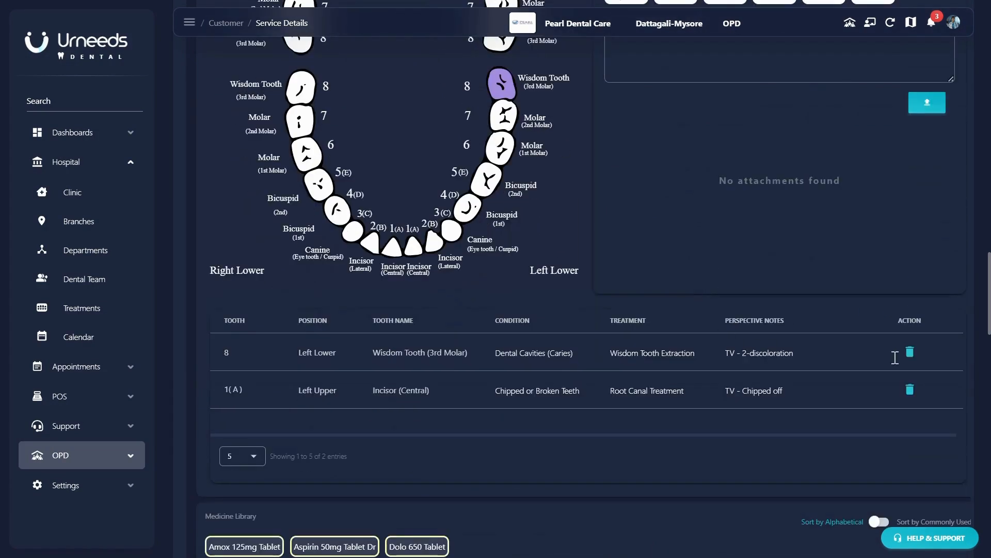
pyautogui.scroll(-5, 642, 365)
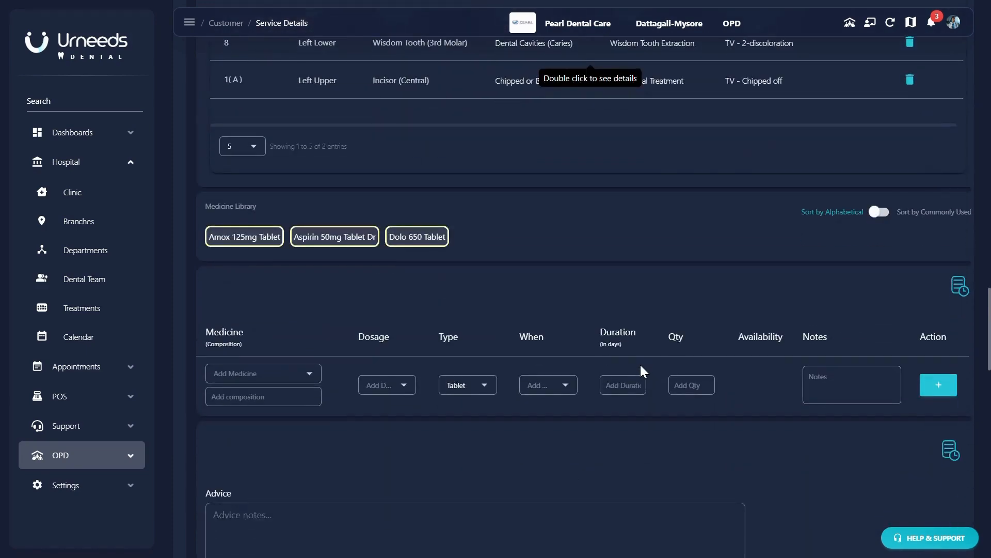
pyautogui.scroll(-3, 642, 370)
# - Prescribe Amox 125mg Tablet and Aspirin 50mg Tablet Dr from the Medicine Library
pyautogui.click(251, 85)
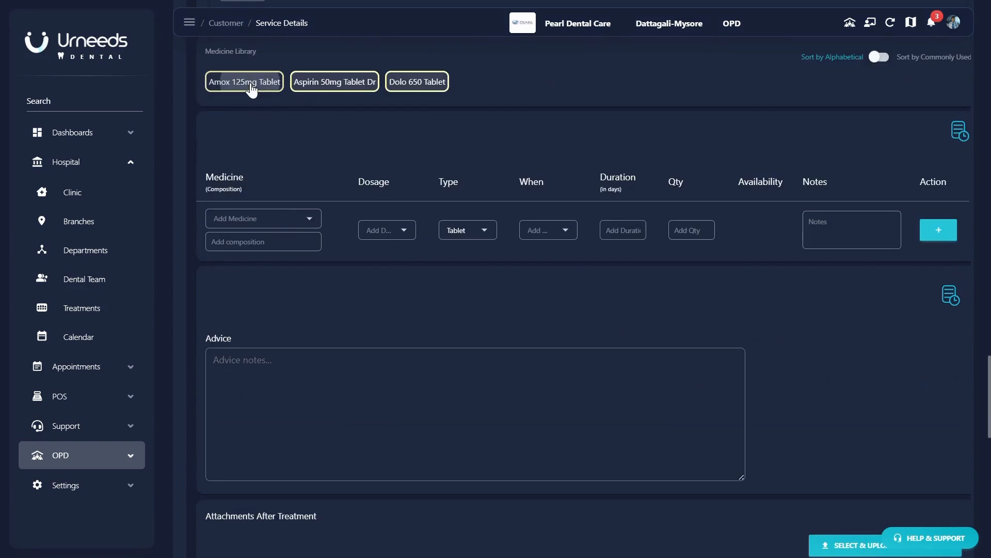
pyautogui.click(328, 83)
pyautogui.scroll(-4, 532, 273)
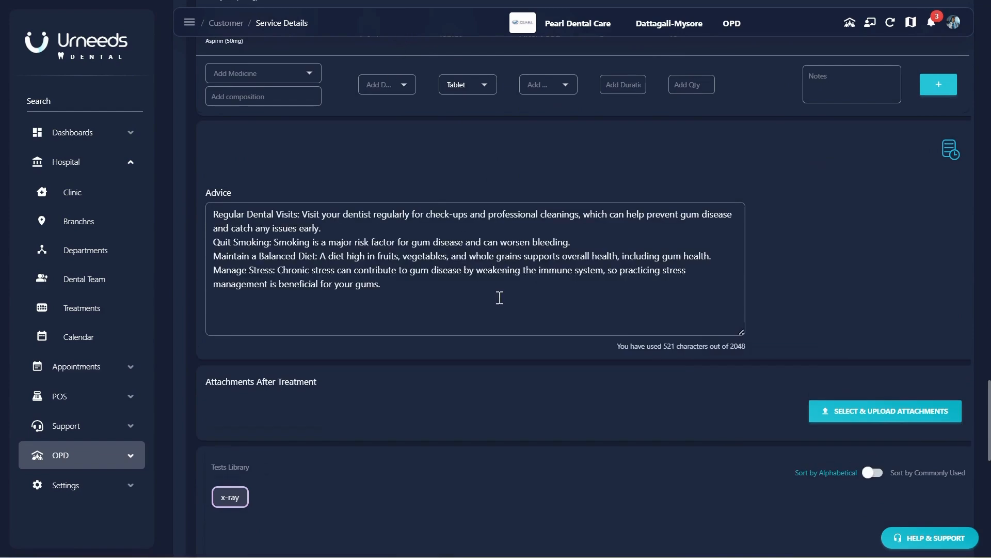
pyautogui.scroll(-3, 499, 297)
# - Attach images.jpg as the after-treatment file and add X-ray to Tests Required
pyautogui.click(863, 261)
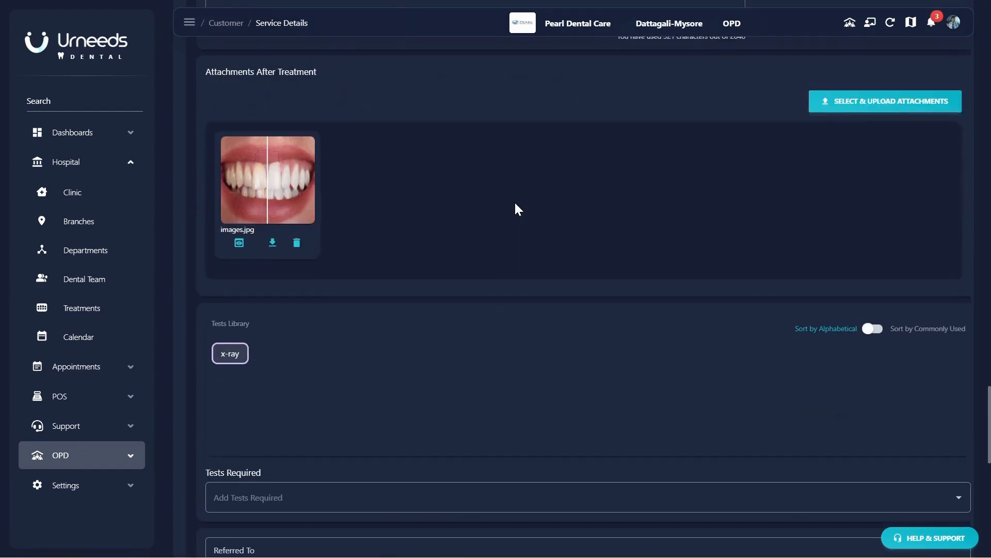
pyautogui.scroll(-2, 345, 261)
pyautogui.click(228, 276)
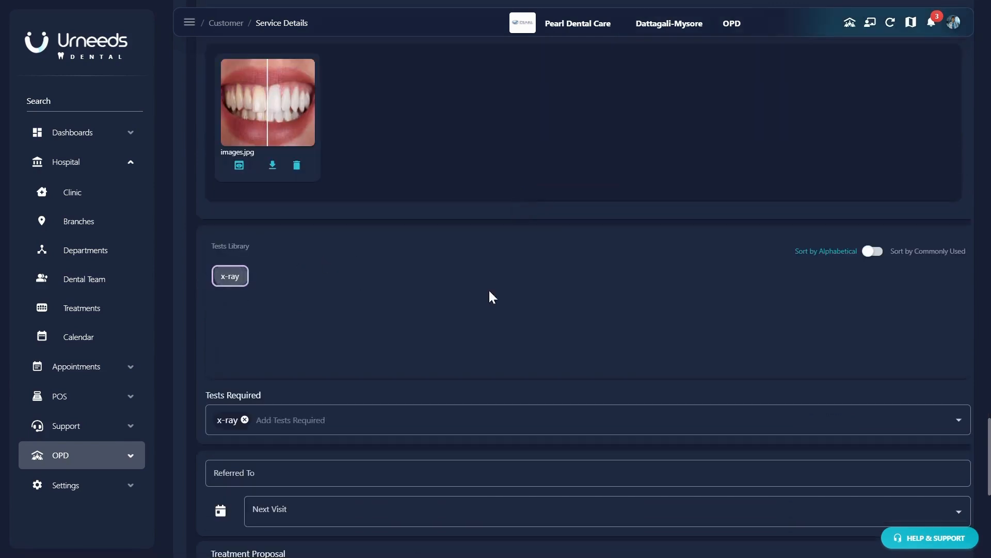
pyautogui.scroll(-3, 568, 289)
pyautogui.scroll(-2, 617, 282)
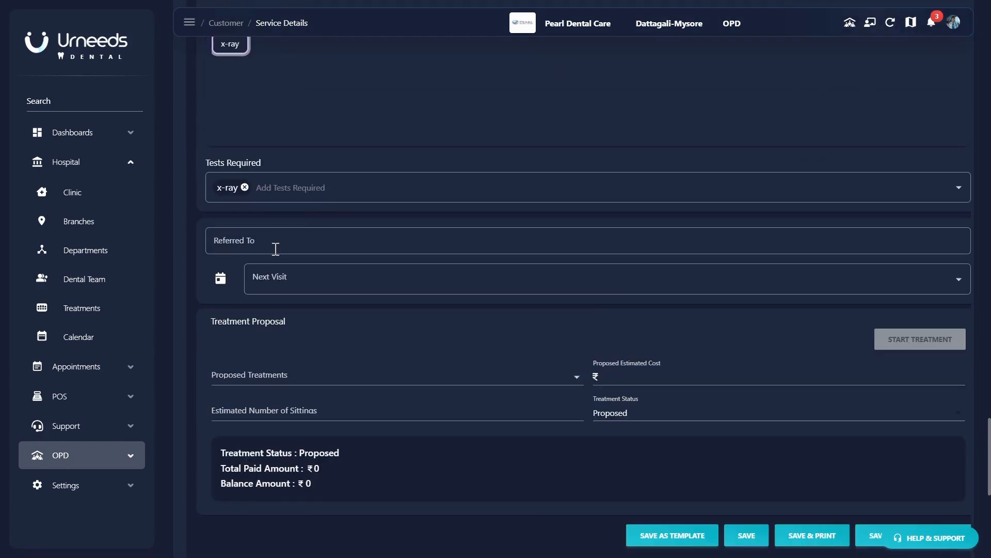
pyautogui.click(290, 281)
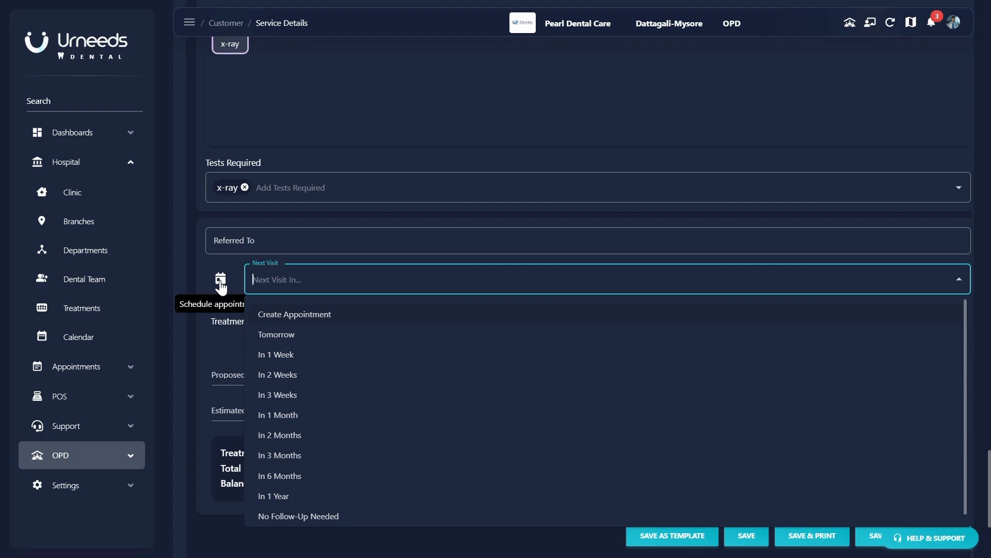
# - Set the next visit to In 1 Week and book an in-clinic Dental Consultation at 09:15 AM on 02/06/2025
pyautogui.click(279, 354)
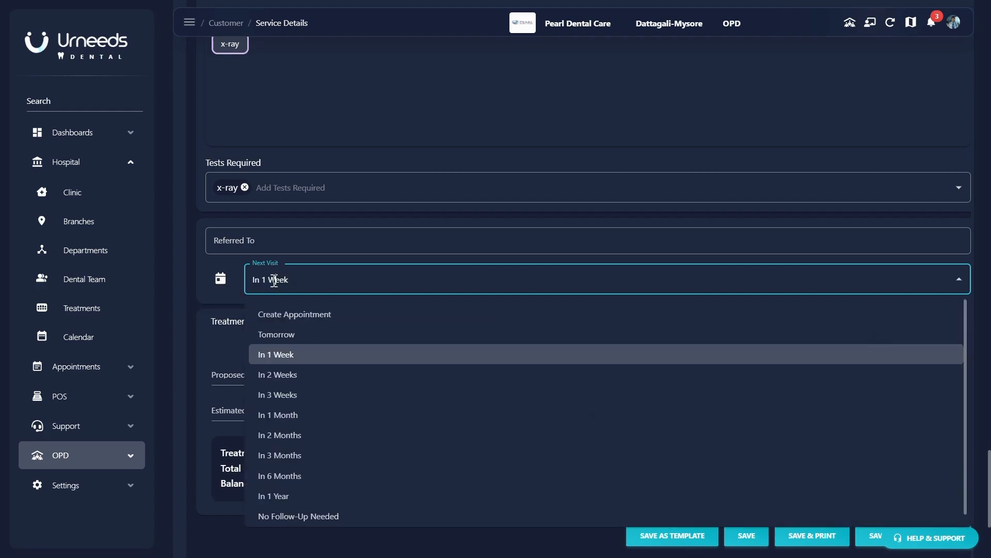
pyautogui.click(296, 315)
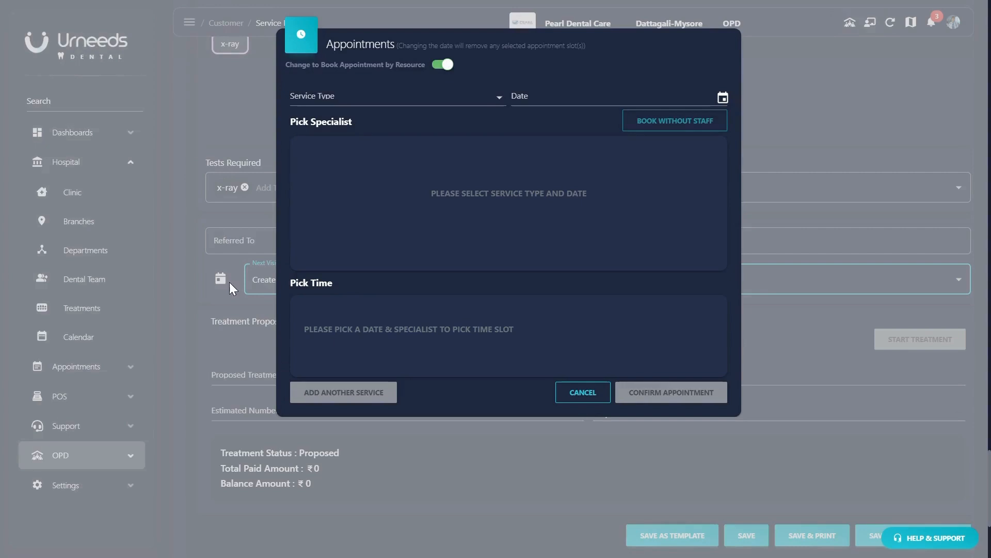
pyautogui.click(349, 98)
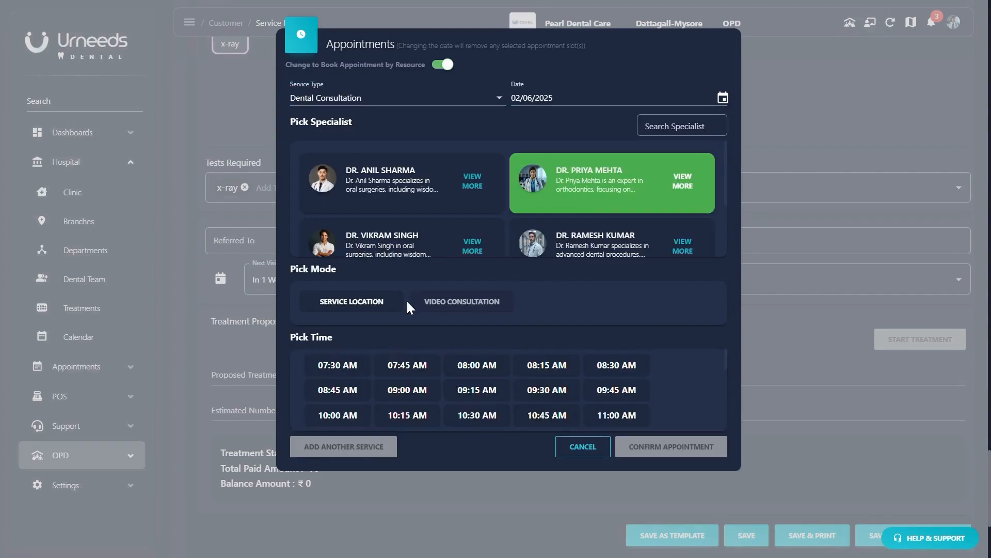
pyautogui.click(403, 302)
pyautogui.click(477, 393)
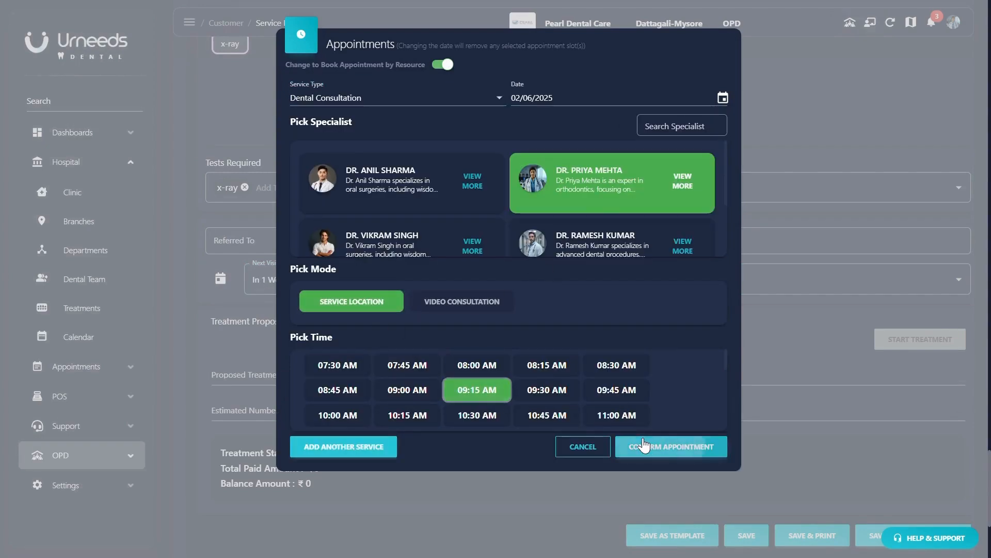
pyautogui.click(643, 445)
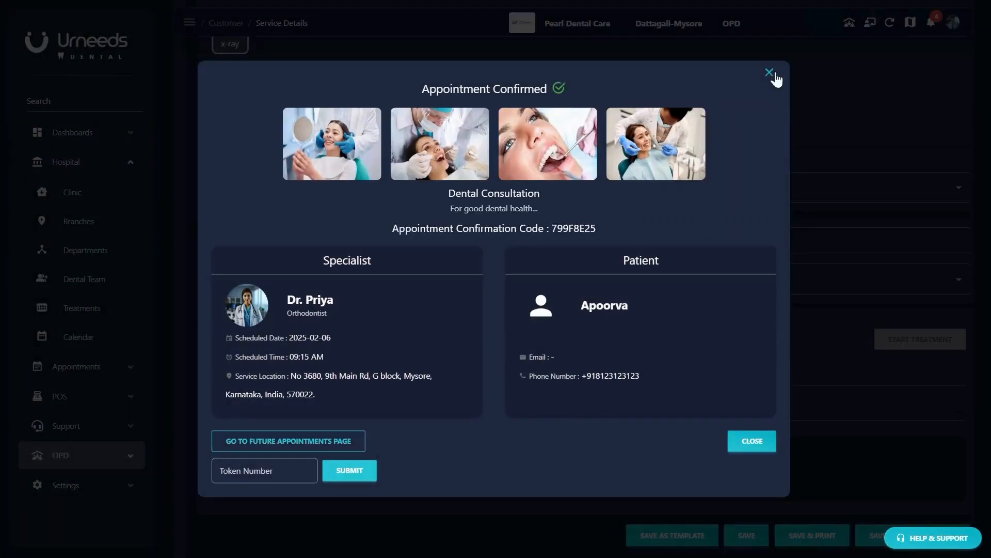
pyautogui.click(768, 76)
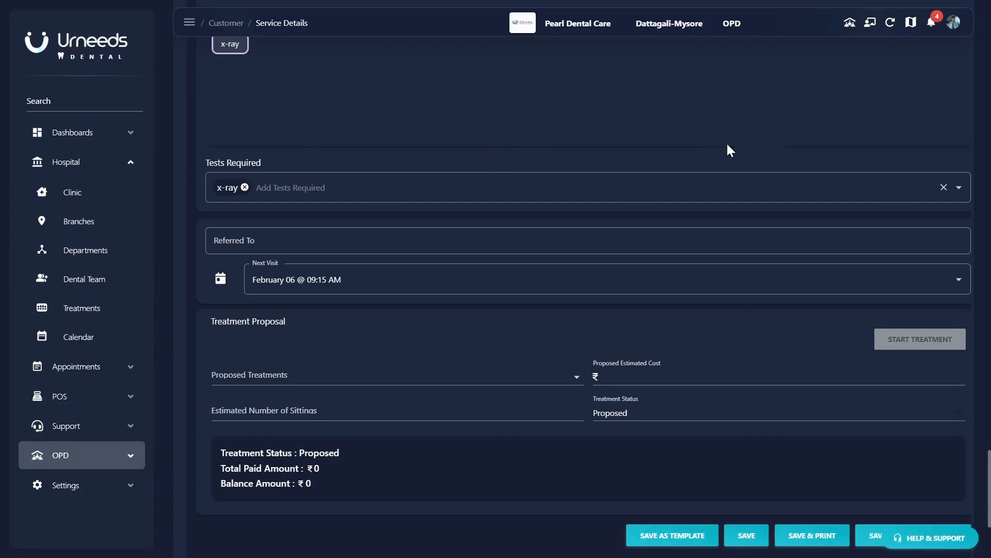
# - Propose Wisdom Tooth Extraction at ₹3000 with 2 estimated sittings
pyautogui.scroll(-2, 478, 264)
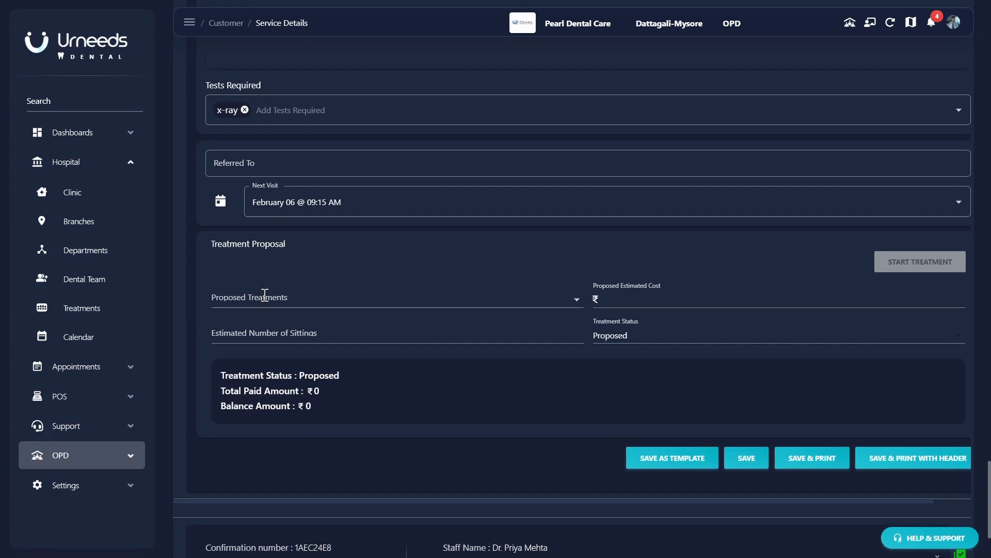
pyautogui.scroll(-2, 264, 294)
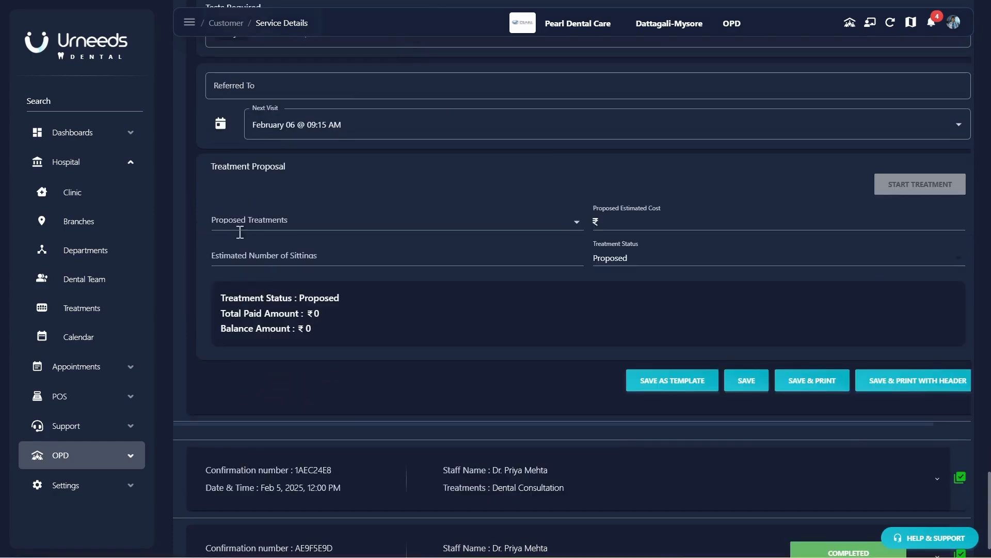
pyautogui.click(263, 227)
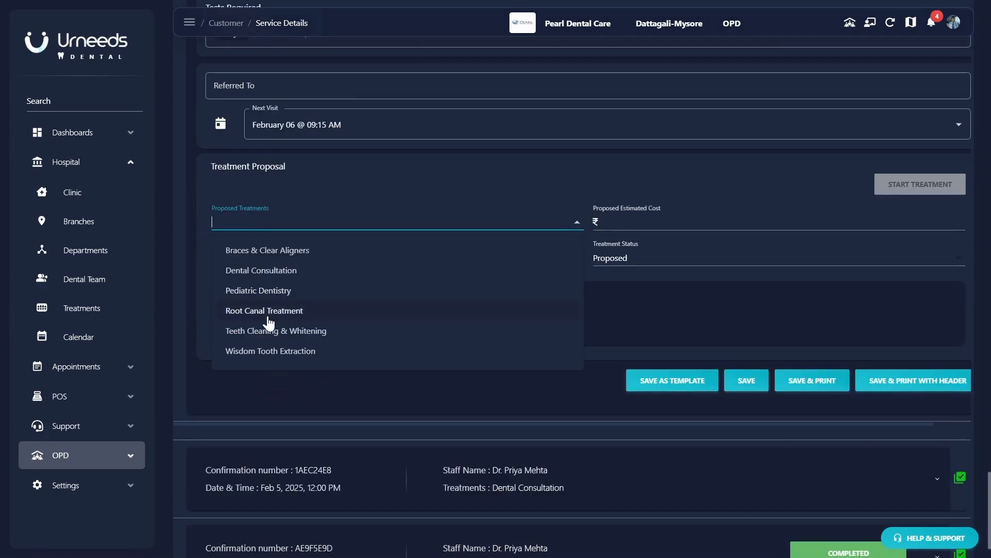
pyautogui.click(281, 351)
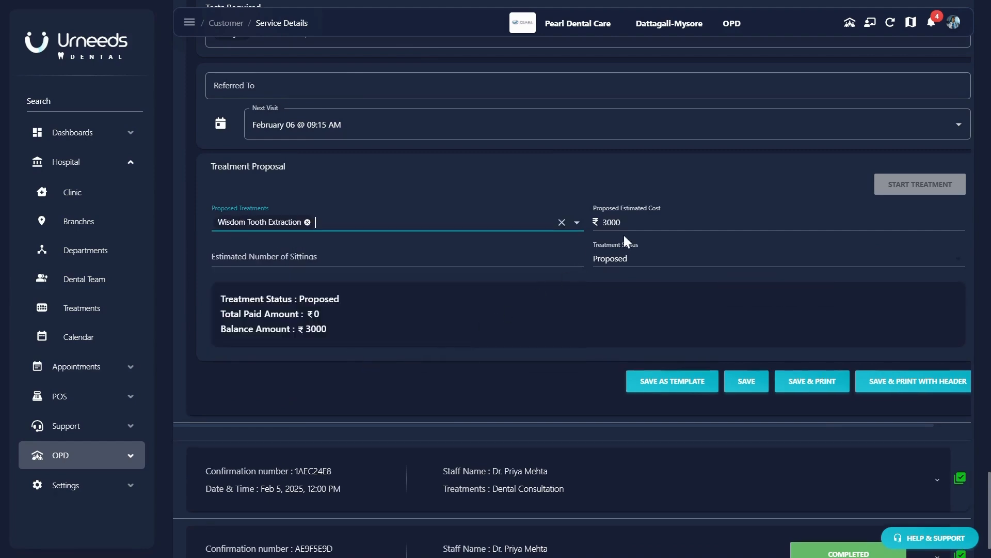
pyautogui.click(616, 222)
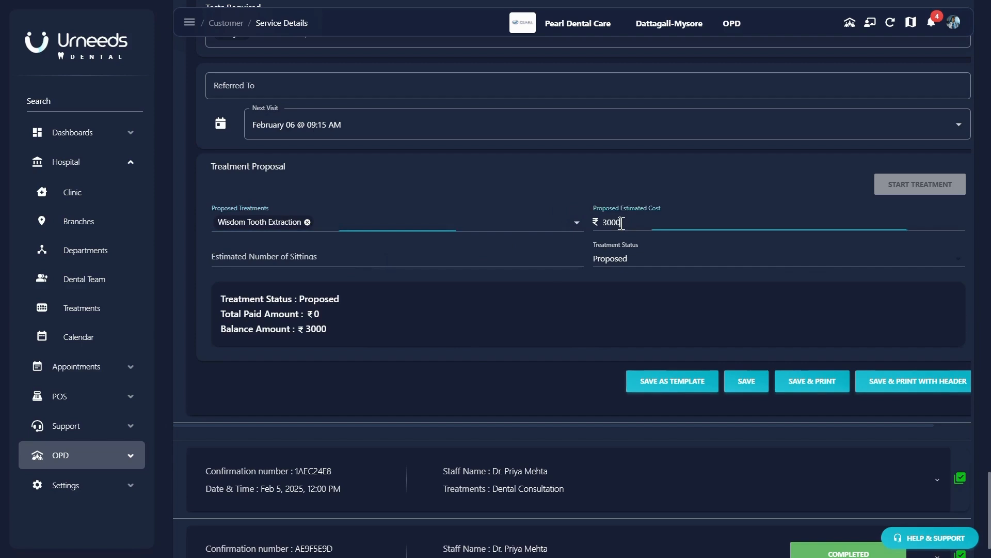
pyautogui.click(274, 261)
pyautogui.write('2')
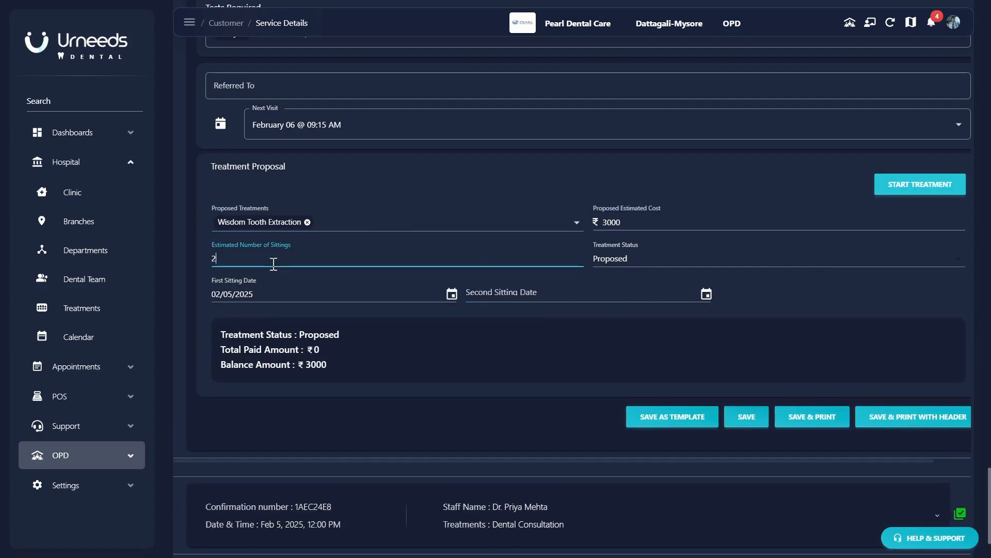
# - Schedule the two sittings for February 5 and February 8, 2025
pyautogui.click(451, 294)
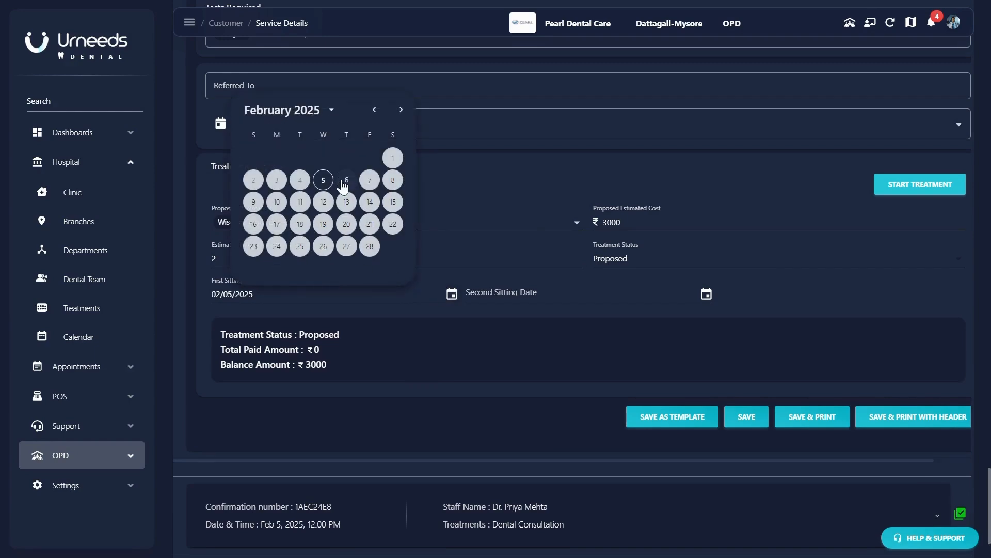
pyautogui.click(345, 180)
pyautogui.click(451, 294)
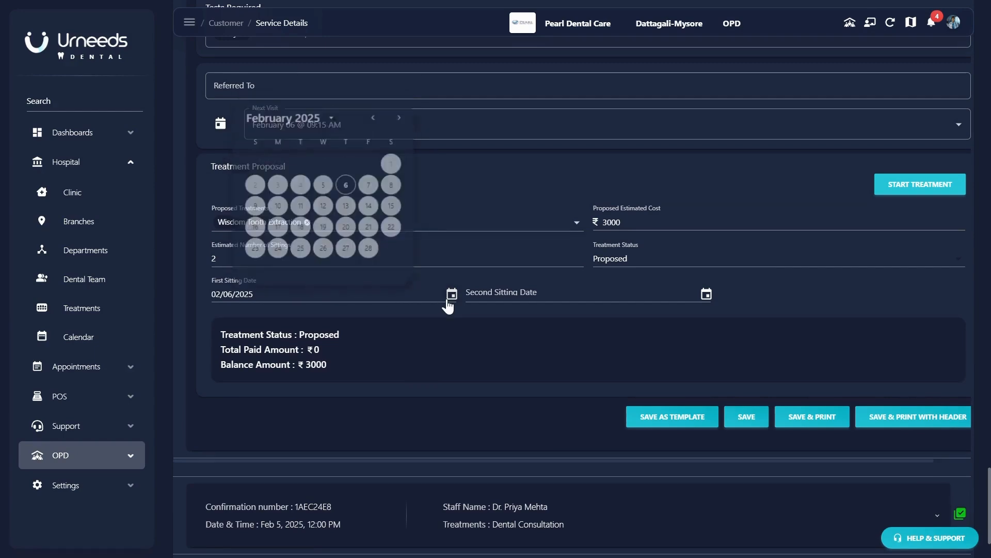
pyautogui.click(322, 181)
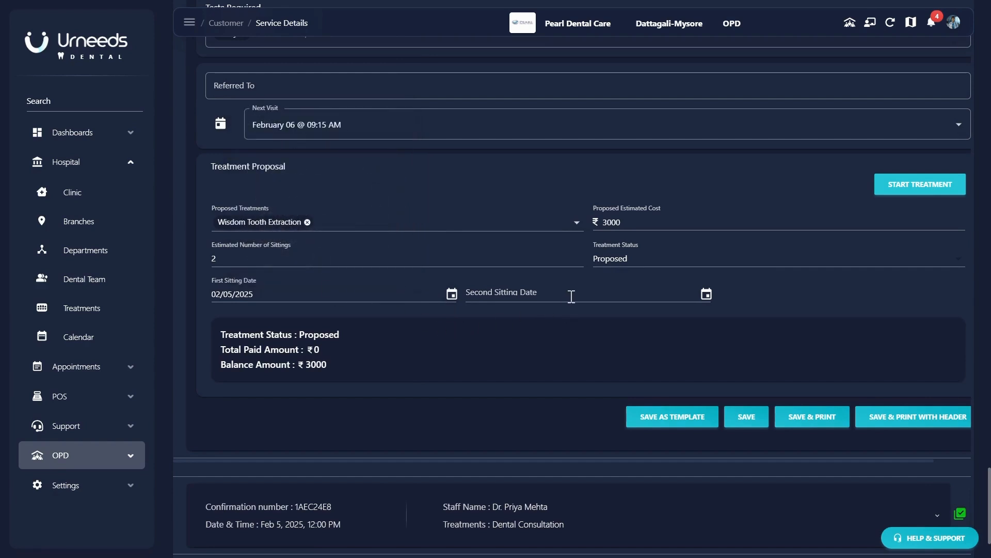
pyautogui.click(705, 295)
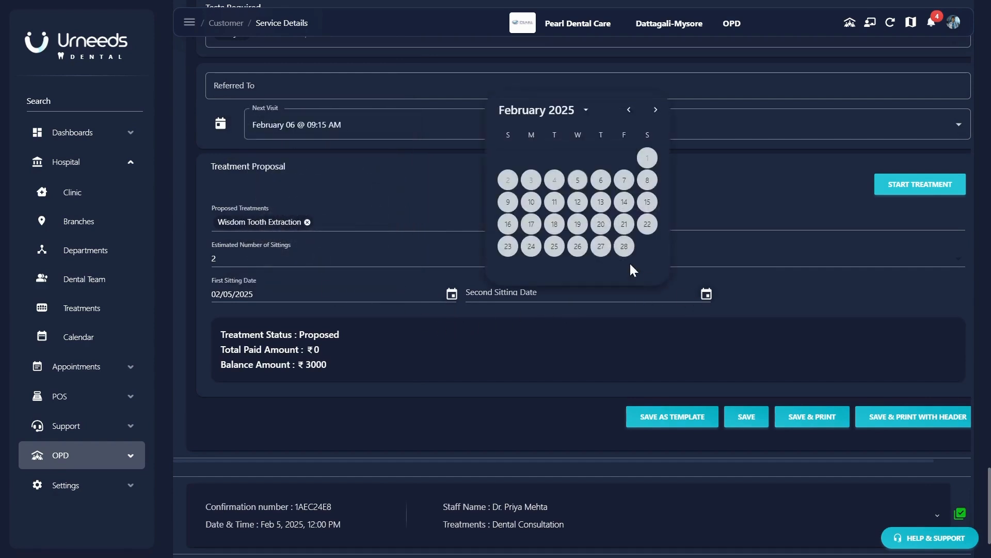
pyautogui.click(648, 181)
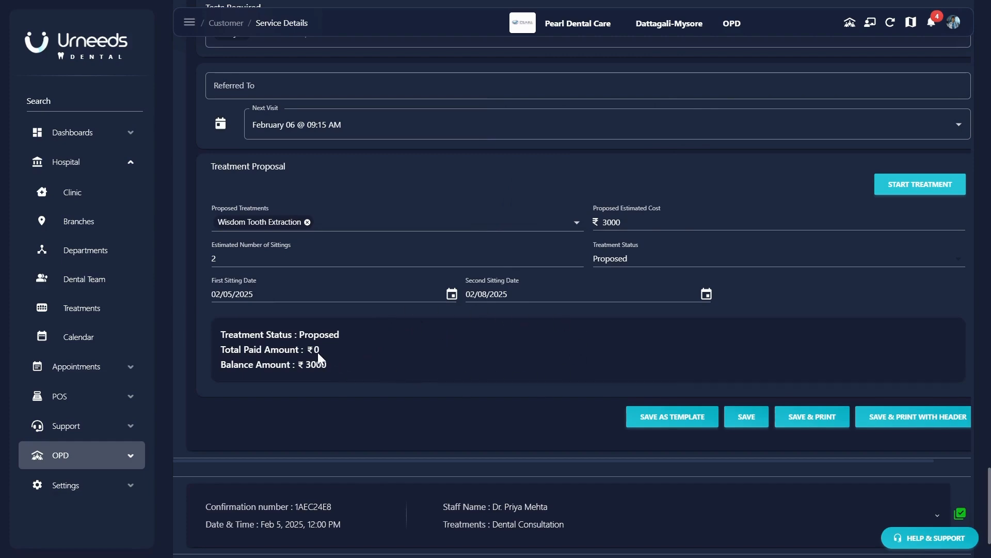
# - Save the treatment proposal and populate the consultation from the treatment plan
pyautogui.click(737, 417)
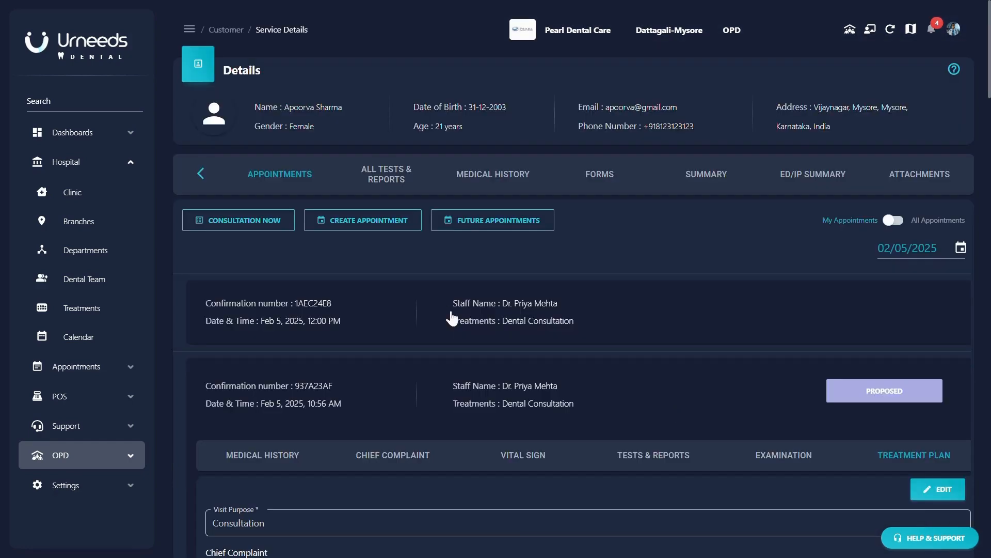
pyautogui.scroll(-5, 734, 396)
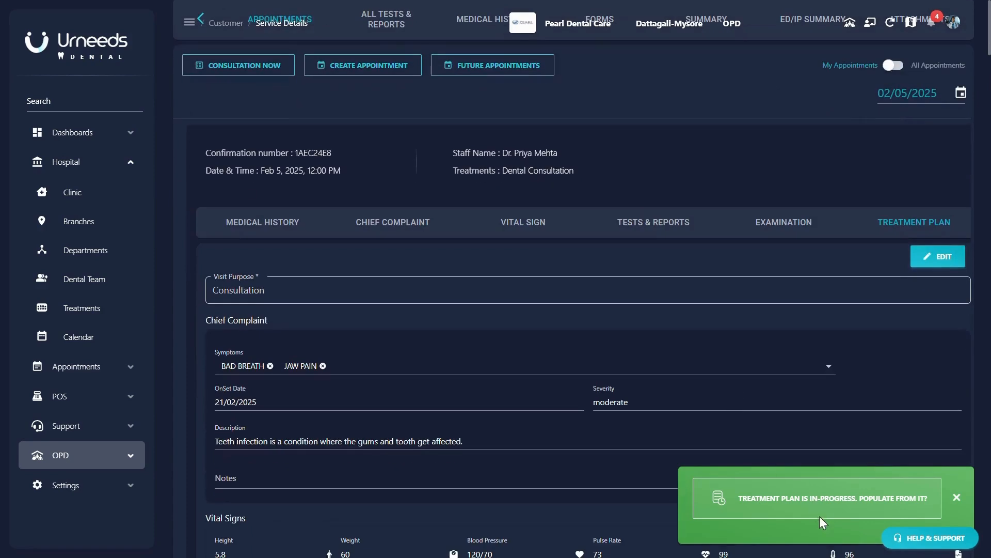
pyautogui.click(831, 499)
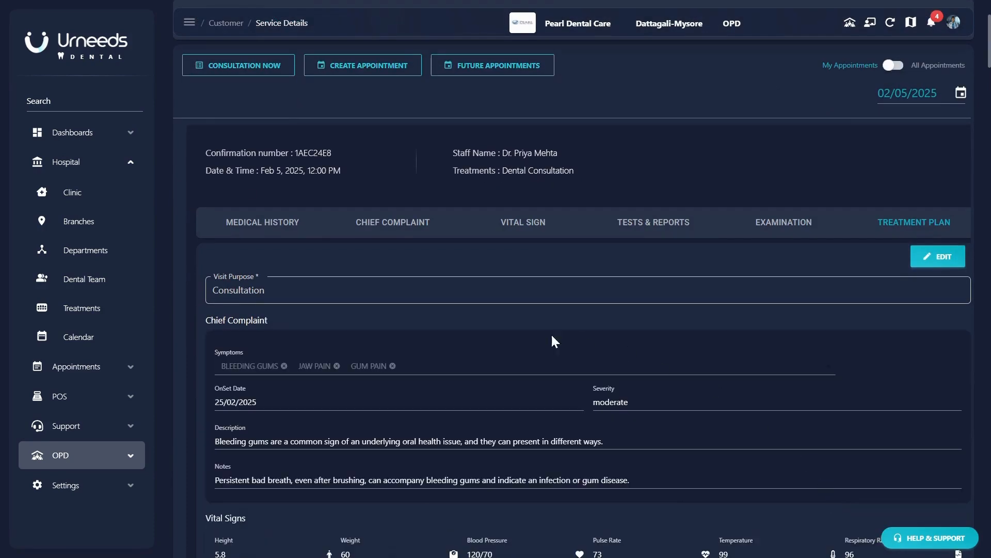
pyautogui.scroll(-3, 459, 347)
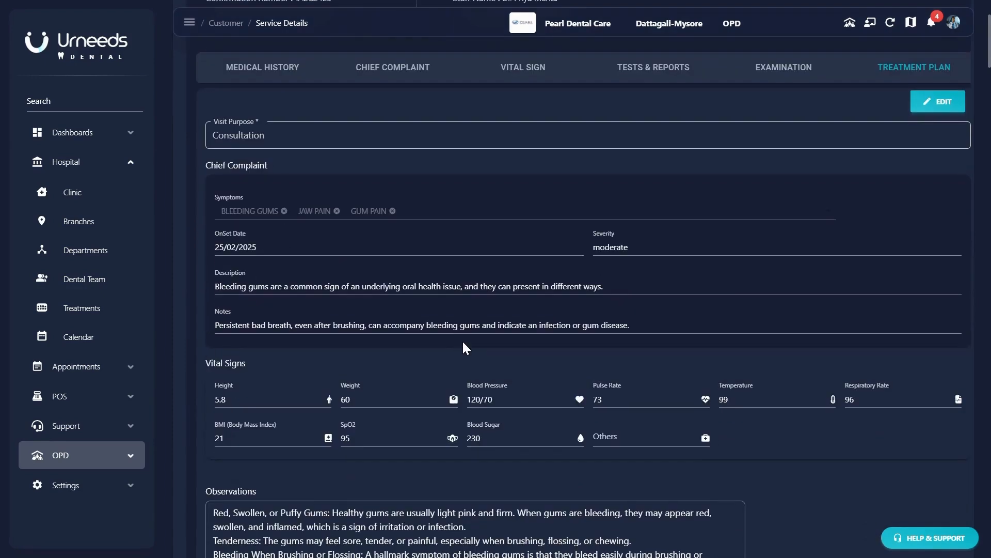
pyautogui.scroll(-9, 463, 340)
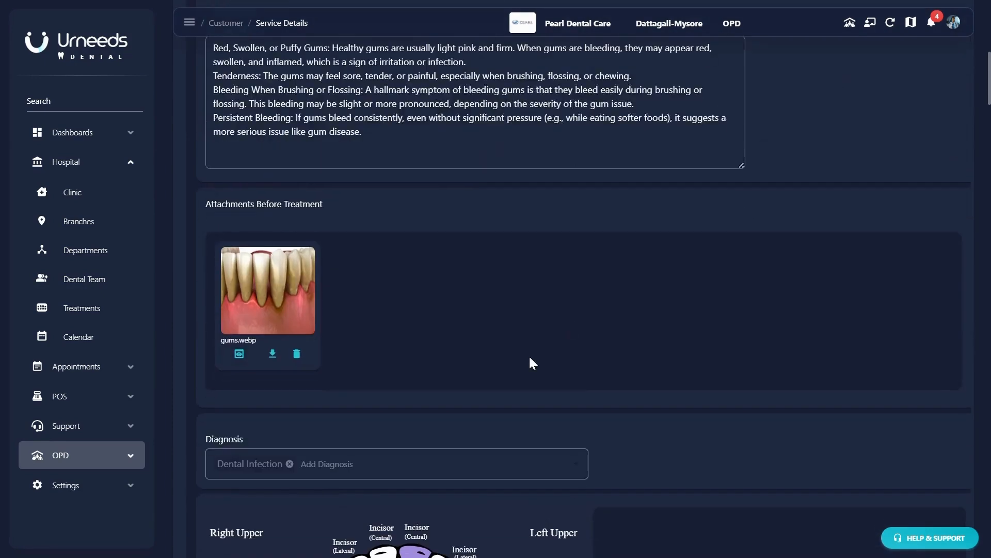
pyautogui.scroll(-6, 438, 390)
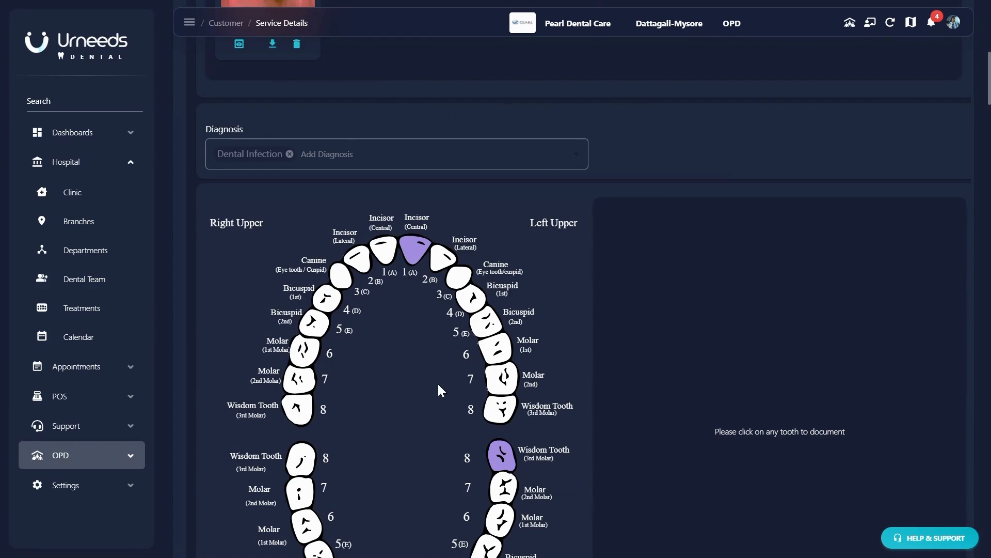
pyautogui.scroll(-5, 439, 384)
pyautogui.scroll(-3, 479, 365)
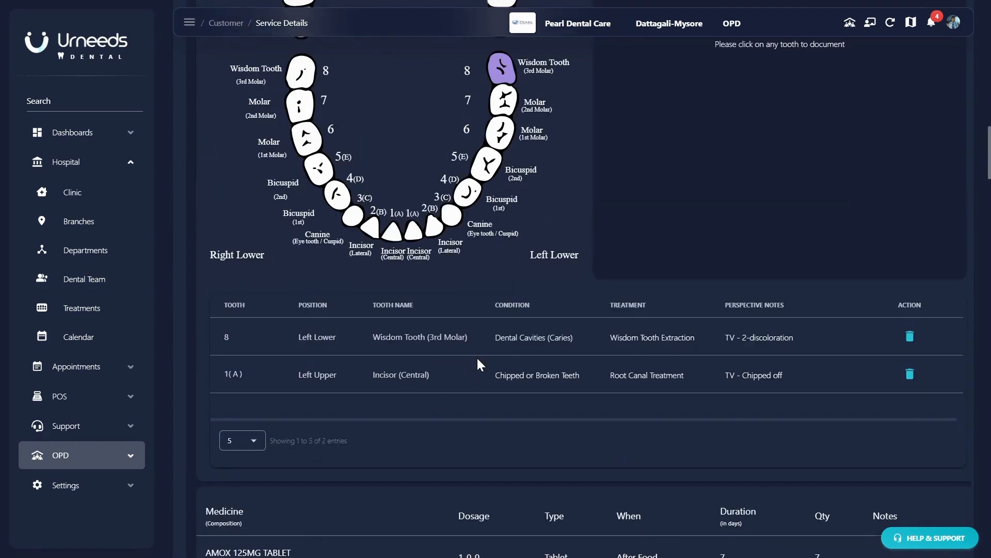
pyautogui.scroll(-6, 477, 359)
pyautogui.scroll(-3, 477, 359)
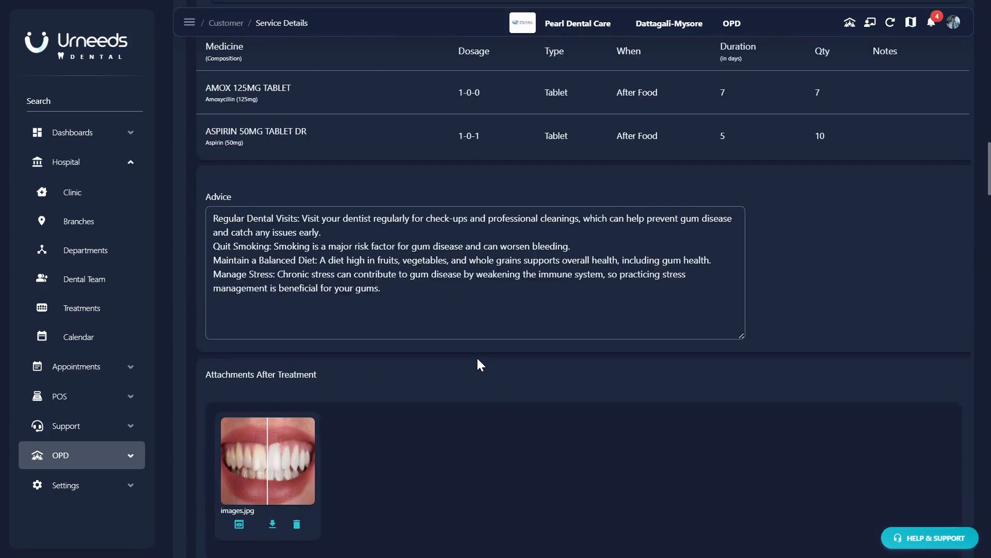
pyautogui.scroll(-4, 478, 361)
pyautogui.scroll(-3, 478, 362)
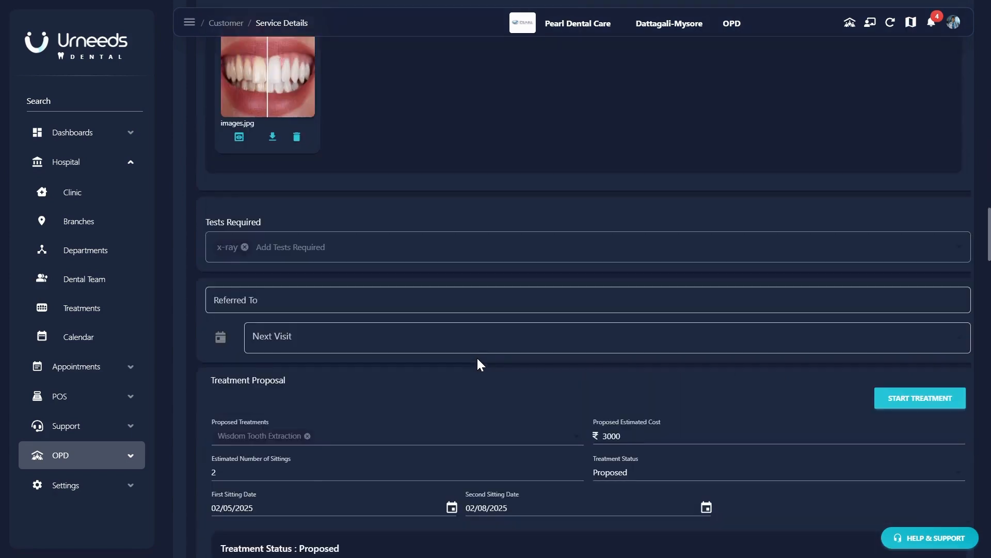
pyautogui.scroll(-2, 478, 364)
pyautogui.scroll(-3, 478, 364)
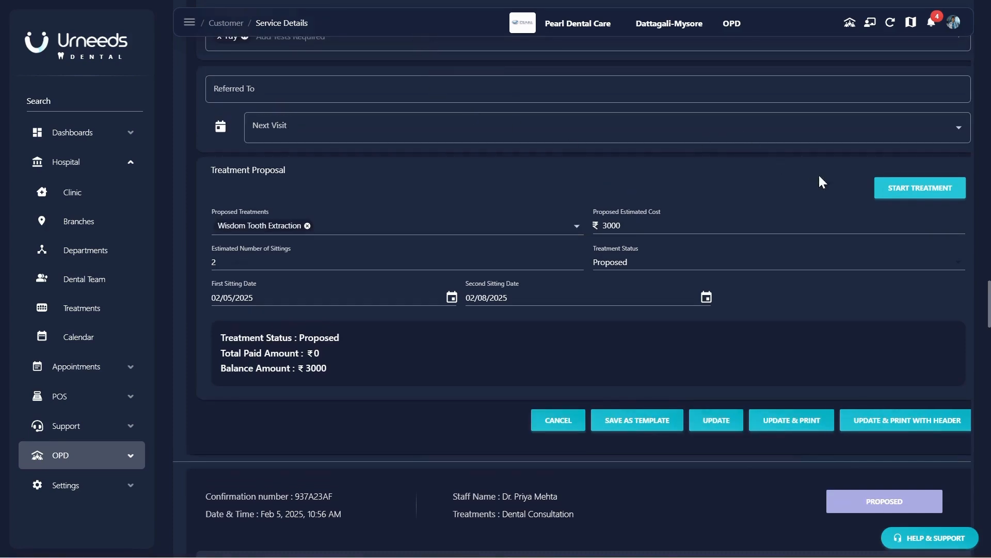
# - Start the treatment and select Wisdom Tooth Extraction for the sitting invoice
pyautogui.click(909, 191)
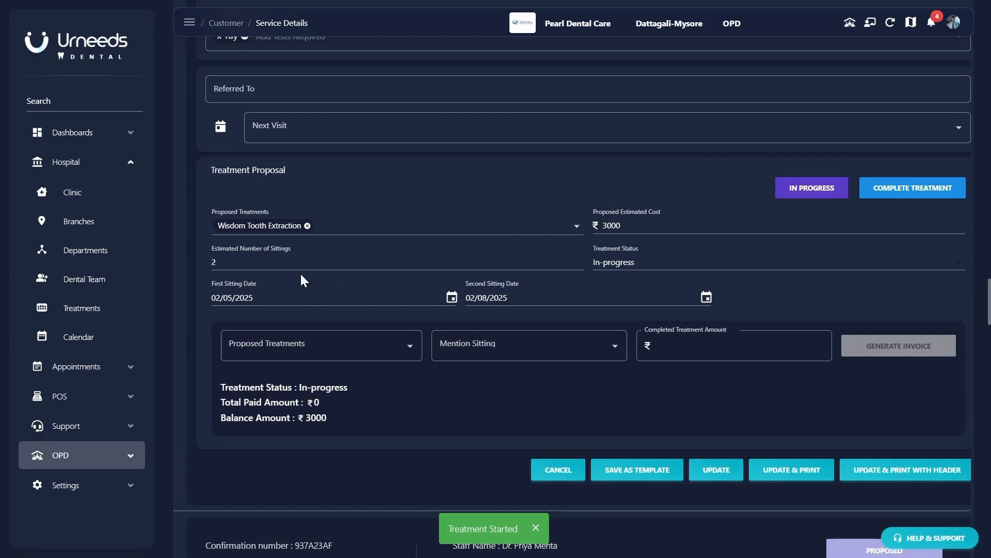
pyautogui.click(358, 345)
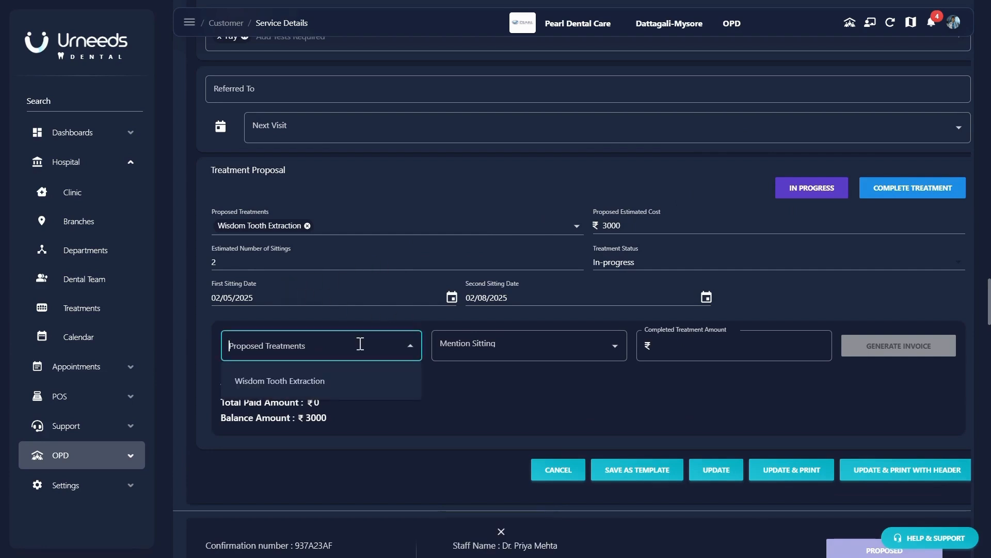
pyautogui.click(271, 381)
pyautogui.click(492, 351)
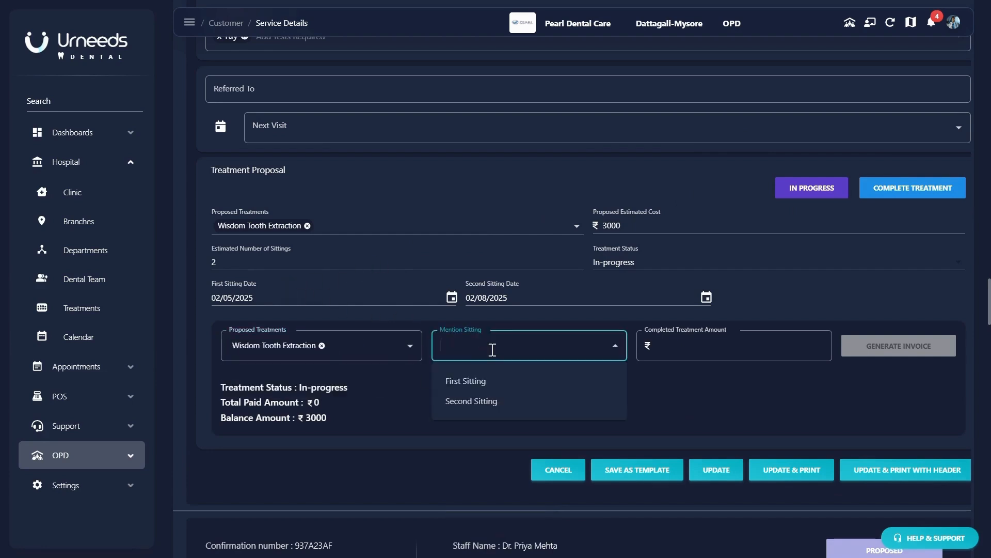
# - Generate an invoice for only the First Sitting at ₹1500
pyautogui.click(490, 381)
pyautogui.click(531, 347)
pyautogui.click(482, 402)
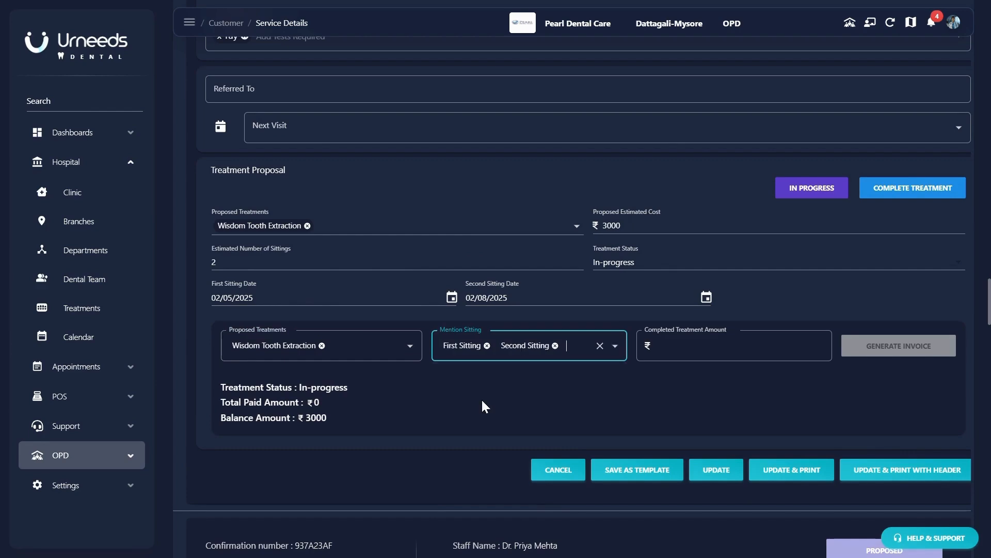
pyautogui.click(674, 347)
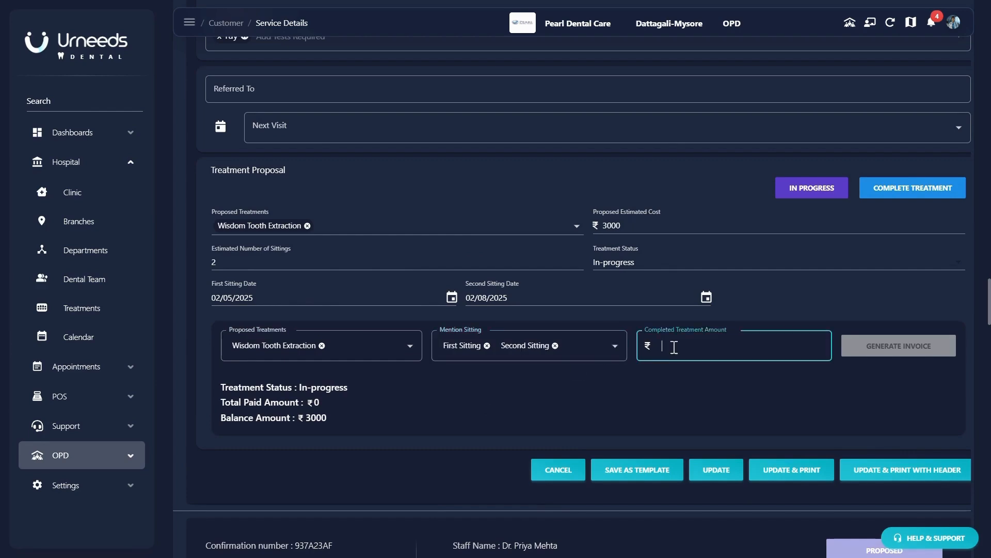
pyautogui.click(555, 345)
pyautogui.write('1500')
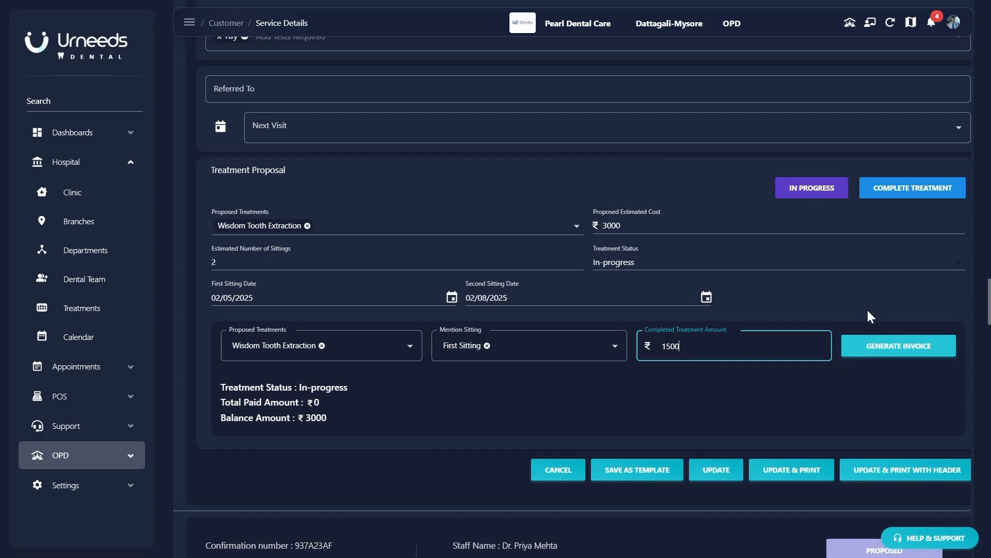
pyautogui.click(855, 345)
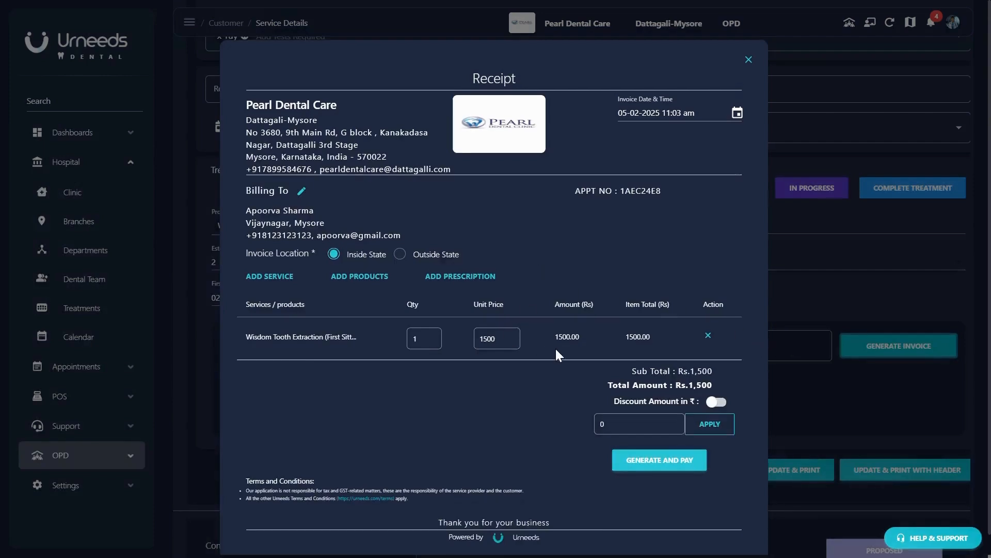
# - Pay the first sitting invoice in cash and close the receipt
pyautogui.scroll(-1, 556, 348)
pyautogui.click(652, 445)
pyautogui.click(447, 178)
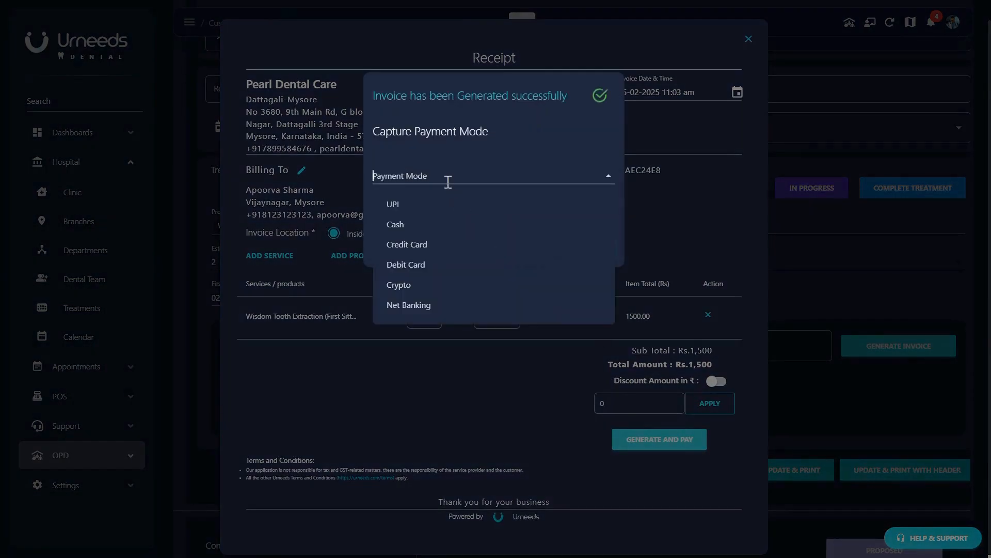
pyautogui.click(409, 224)
pyautogui.click(568, 252)
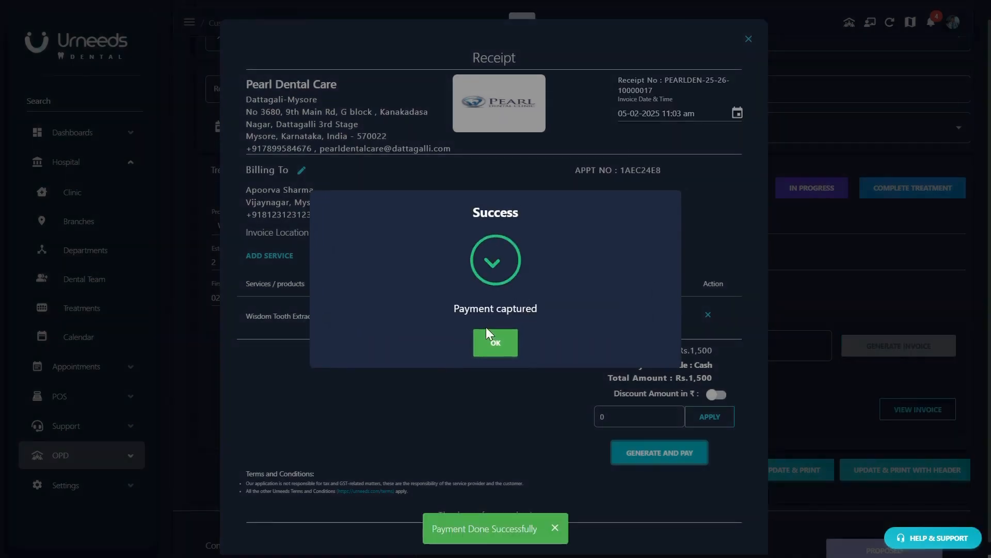
pyautogui.click(478, 345)
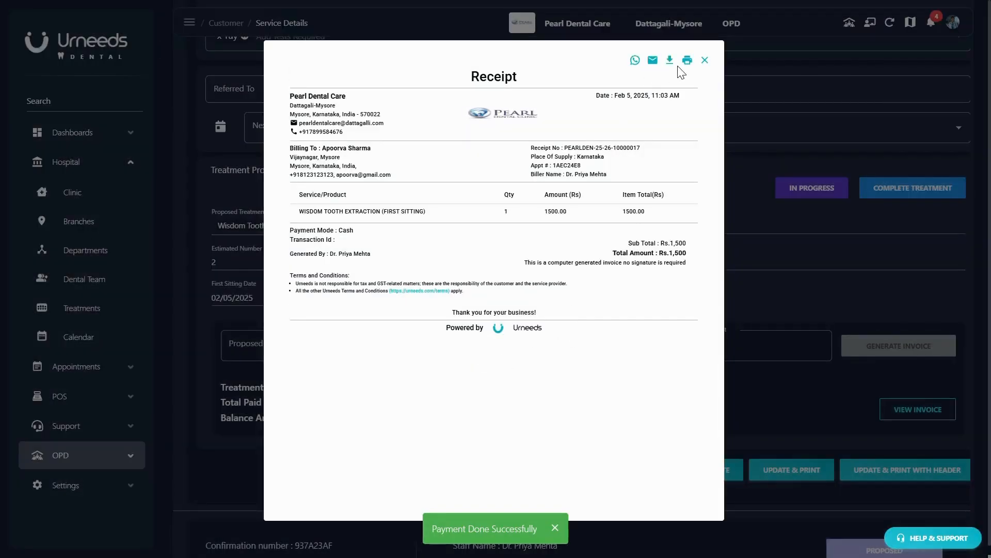
pyautogui.click(704, 60)
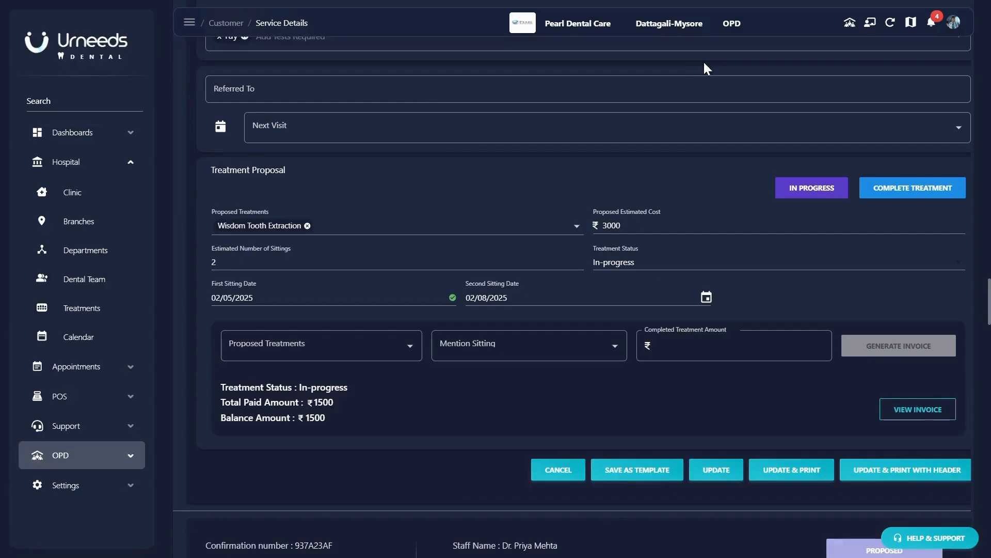
# - Review the invoice receipt, then save the consultation with Update
pyautogui.click(880, 410)
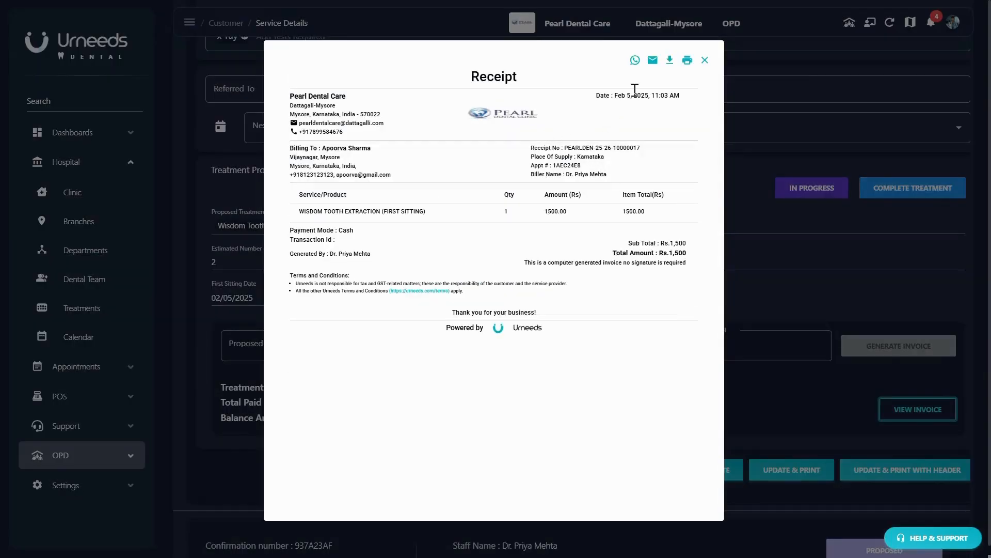
pyautogui.click(705, 60)
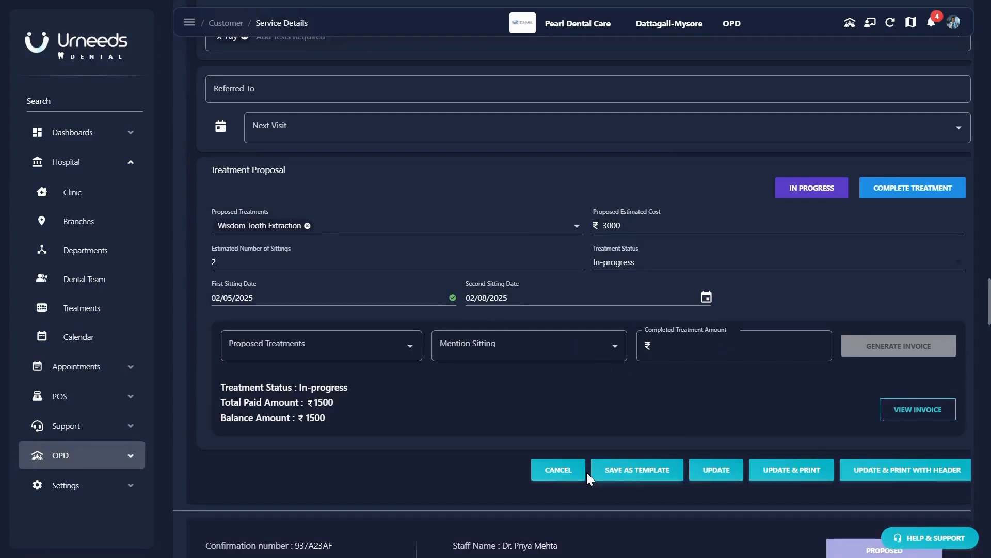
pyautogui.click(715, 469)
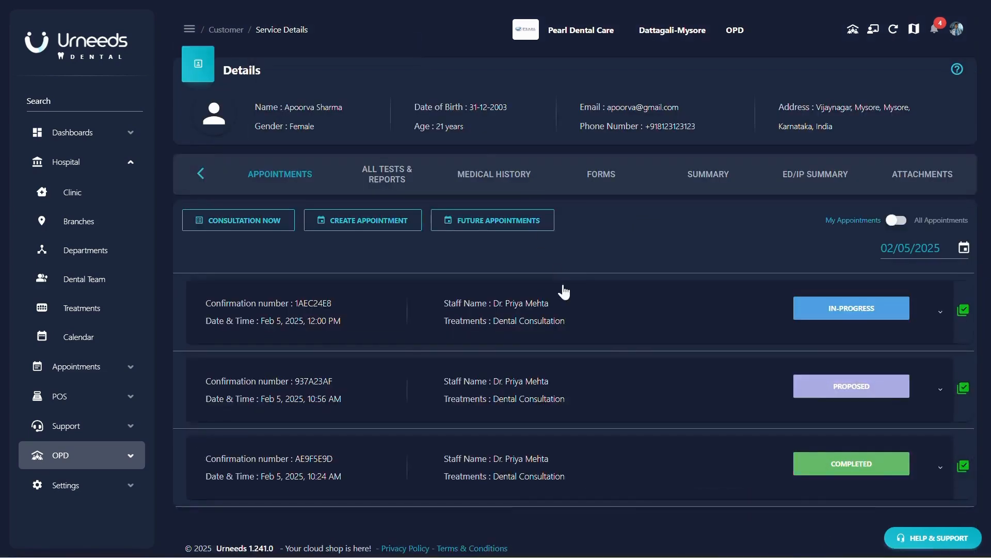
# - Reopen the in-progress consultation for editing at its Treatment Proposal section
pyautogui.click(585, 313)
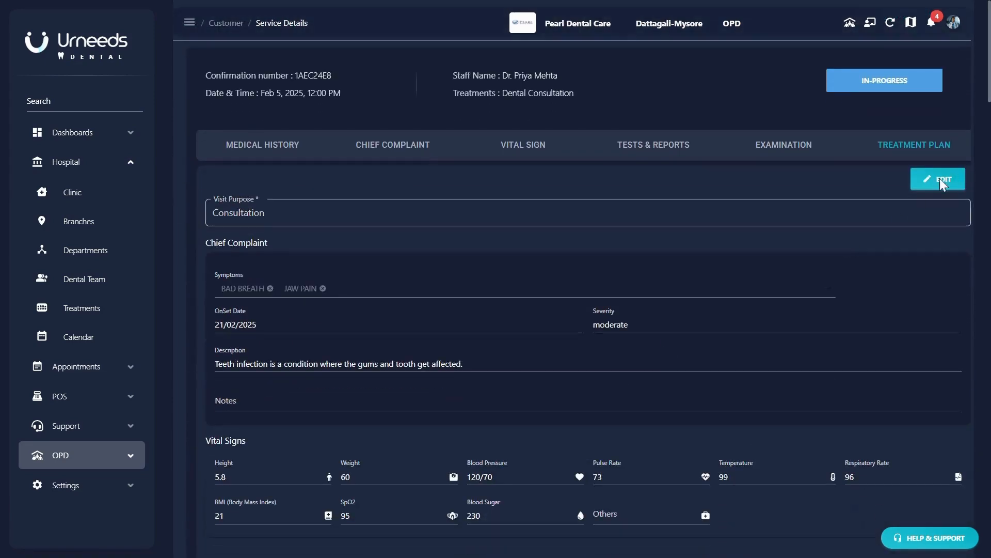
pyautogui.click(924, 185)
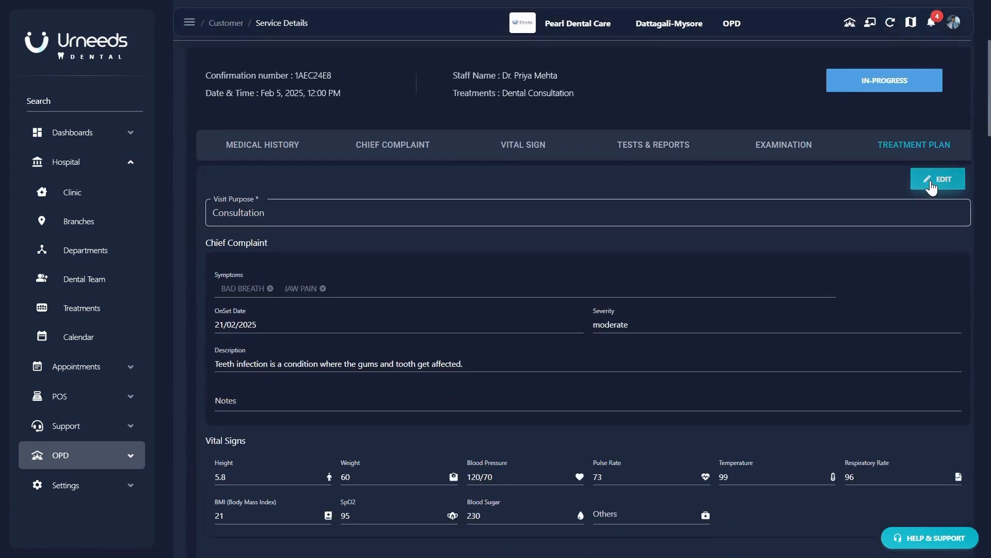
pyautogui.scroll(-20, 801, 317)
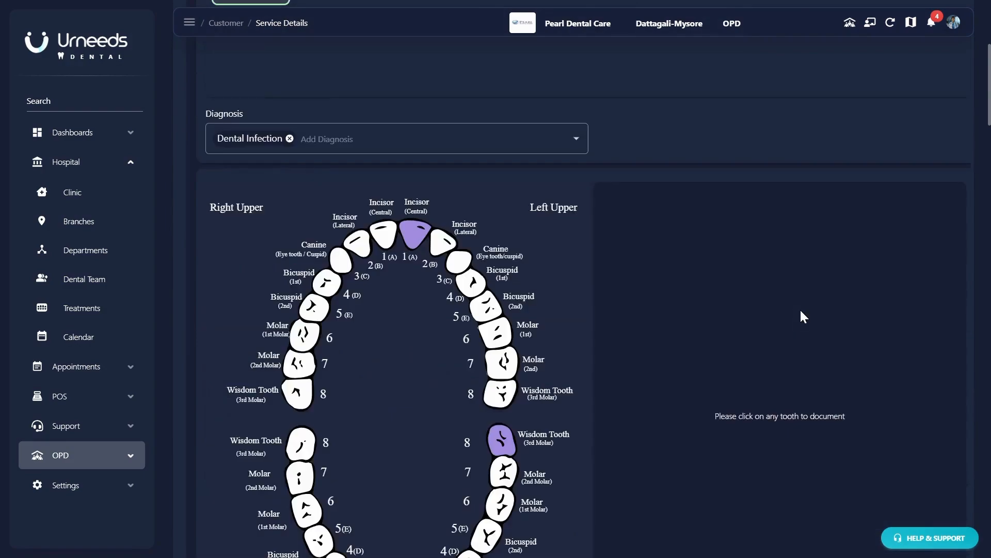
pyautogui.scroll(-6, 801, 309)
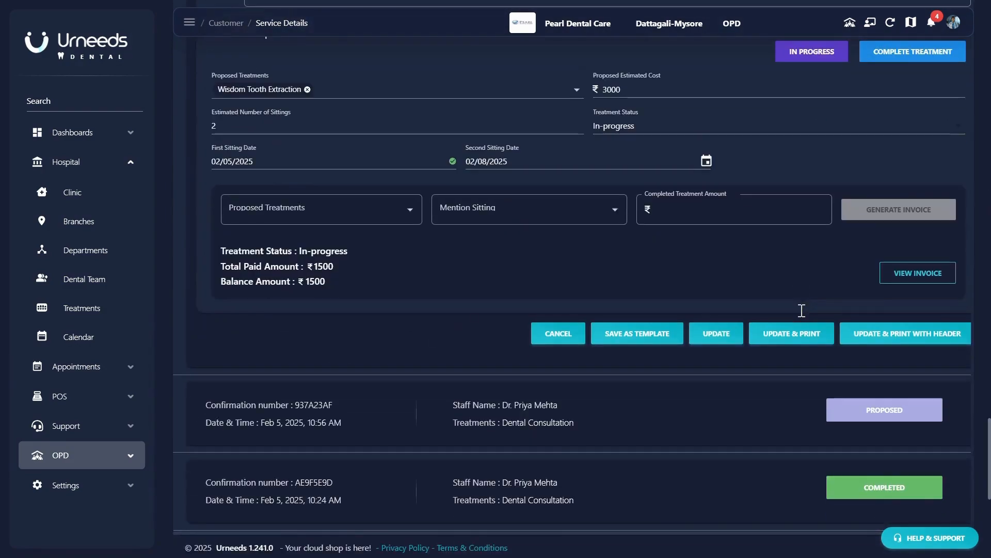
pyautogui.scroll(2, 802, 310)
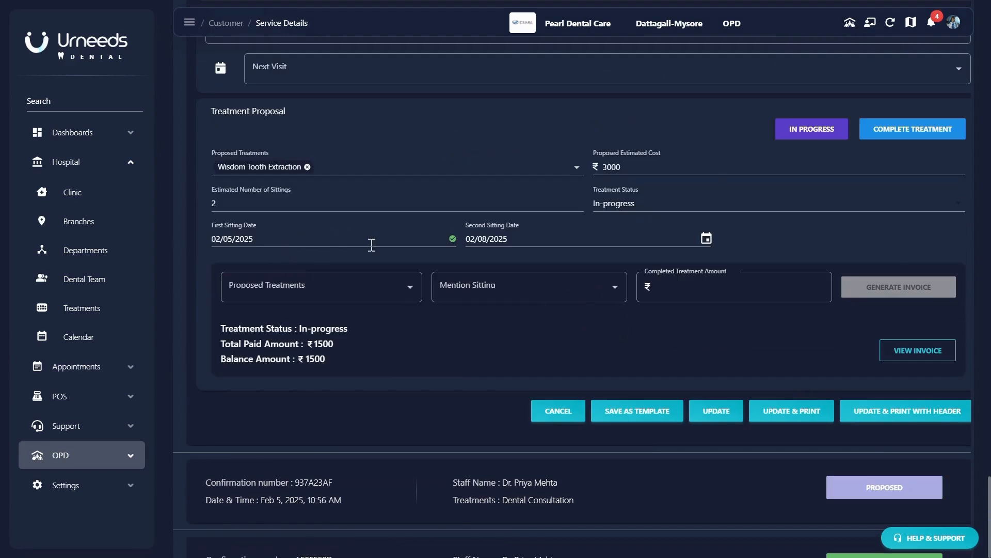
# - Generate an invoice for the Wisdom Tooth Extraction Second Sitting at ₹1500
pyautogui.click(347, 284)
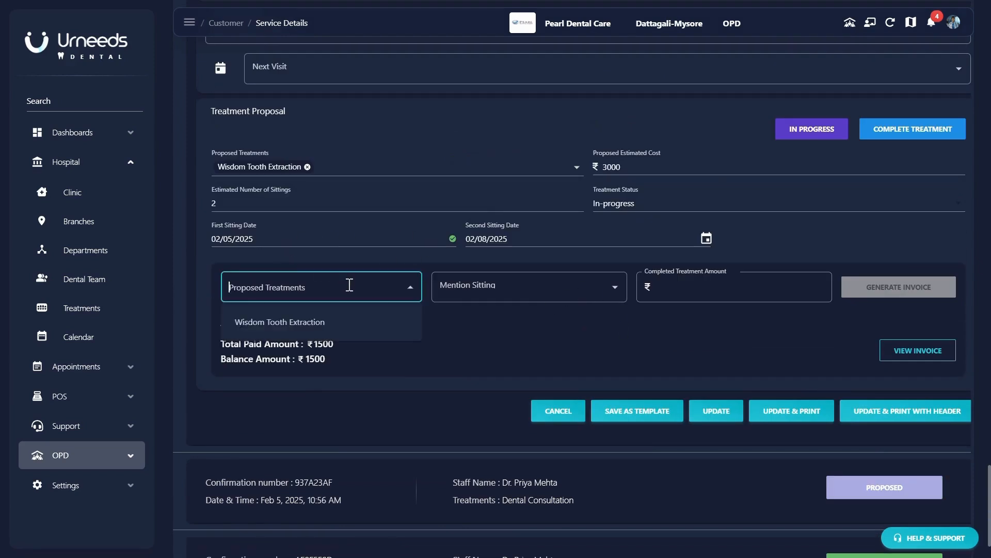
pyautogui.click(310, 325)
pyautogui.click(507, 283)
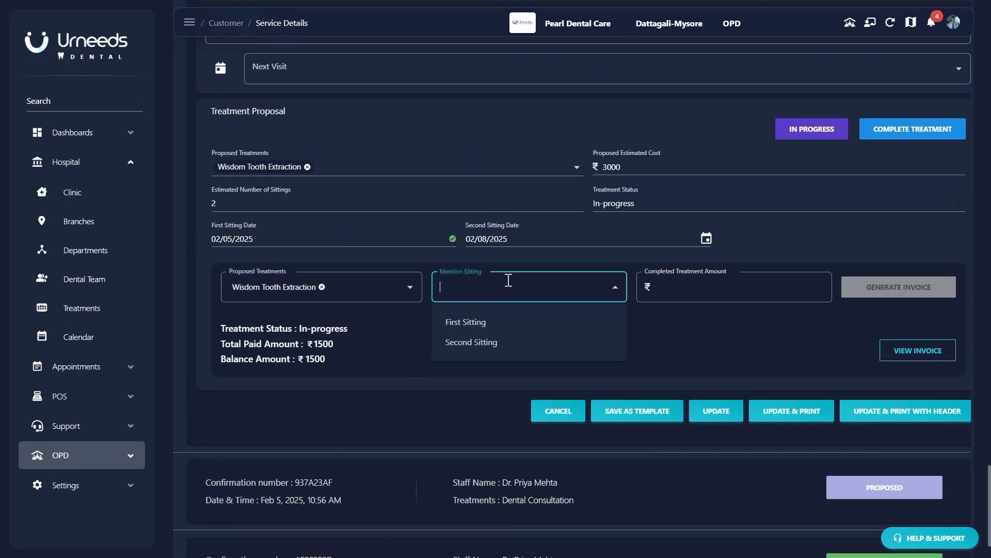
pyautogui.click(495, 342)
pyautogui.click(713, 282)
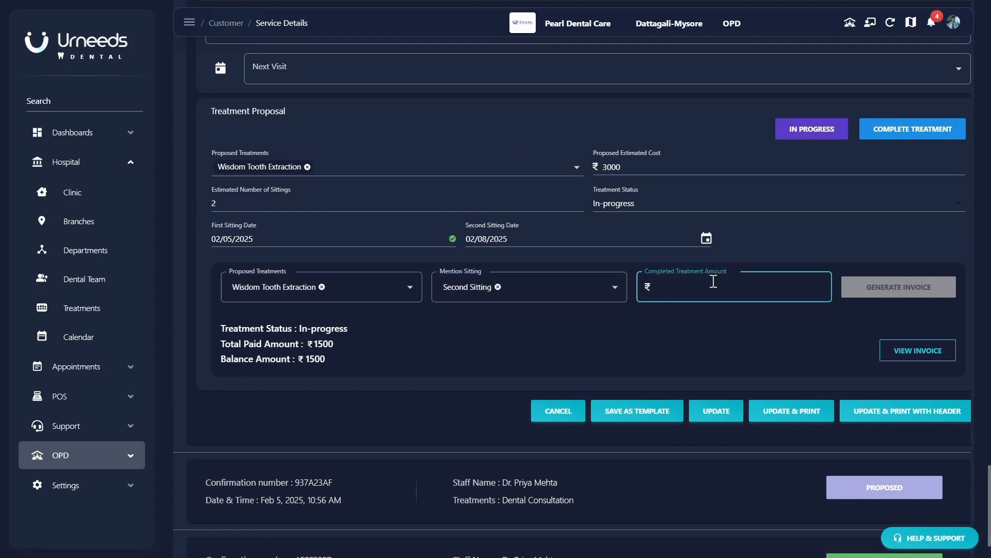
pyautogui.write('1500')
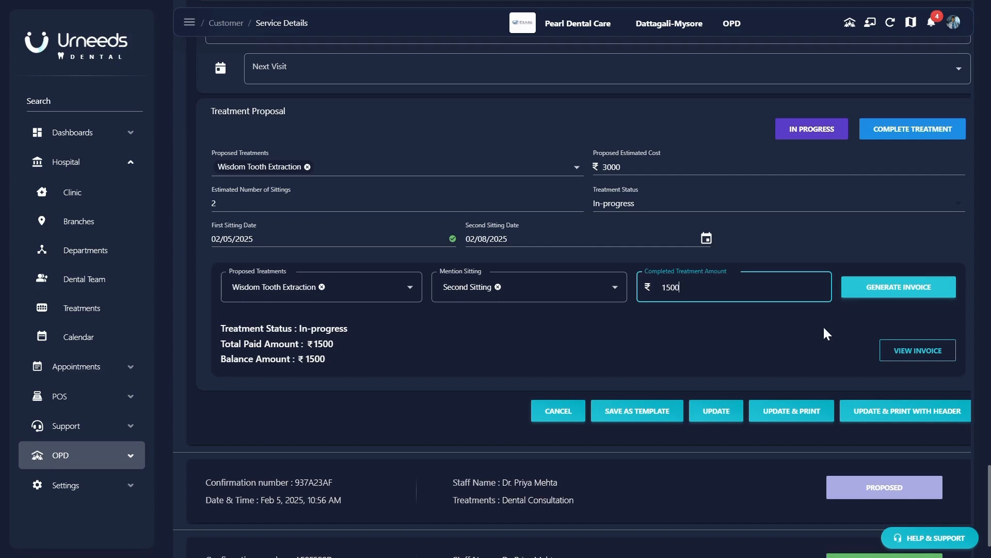
pyautogui.click(889, 288)
# - Pay the second sitting invoice in cash and close the receipt
pyautogui.scroll(-1, 673, 408)
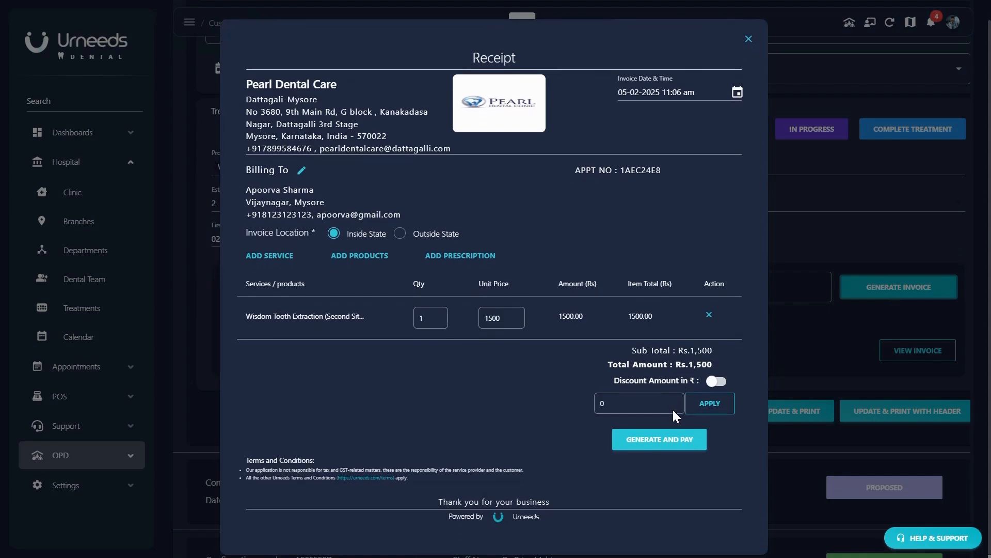
pyautogui.click(660, 440)
pyautogui.click(462, 178)
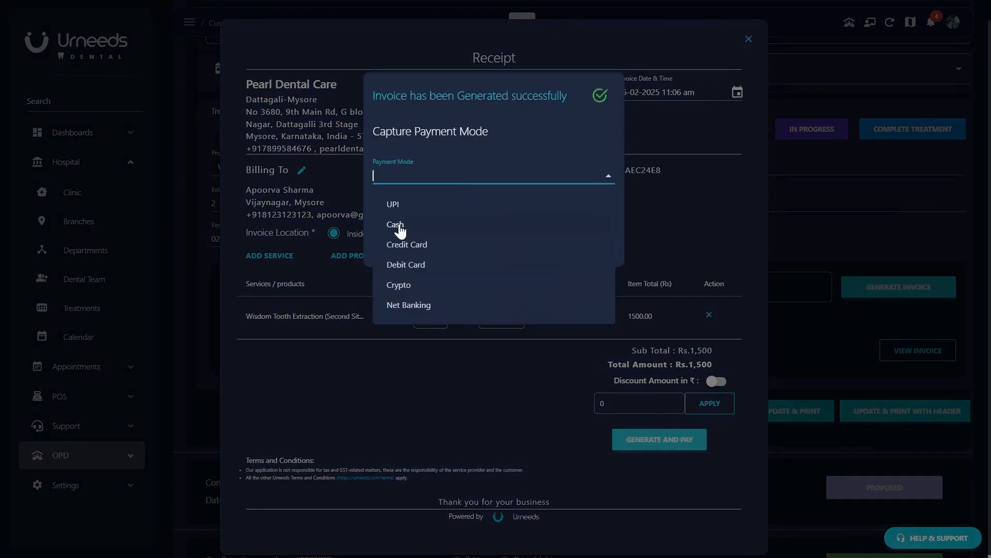
pyautogui.click(396, 225)
pyautogui.click(568, 248)
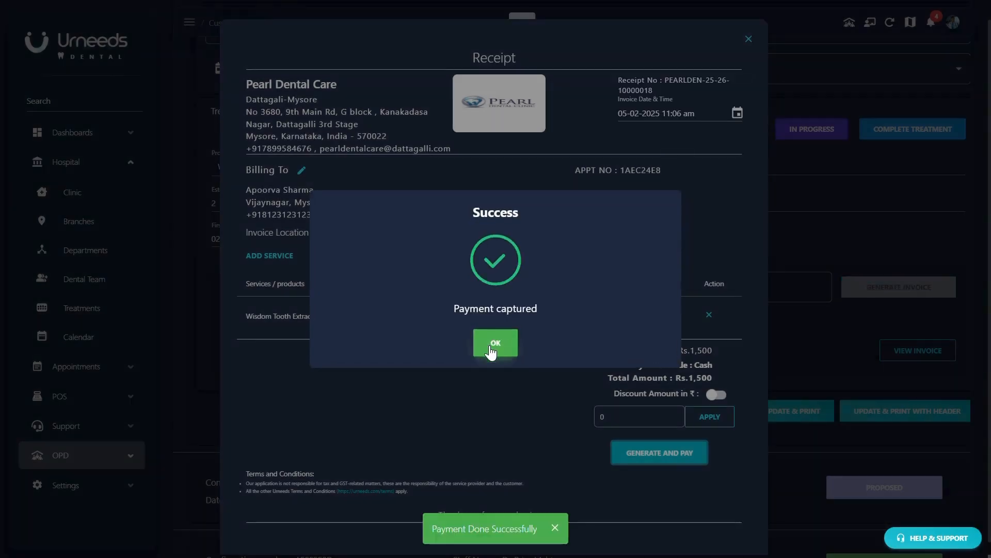
pyautogui.click(493, 345)
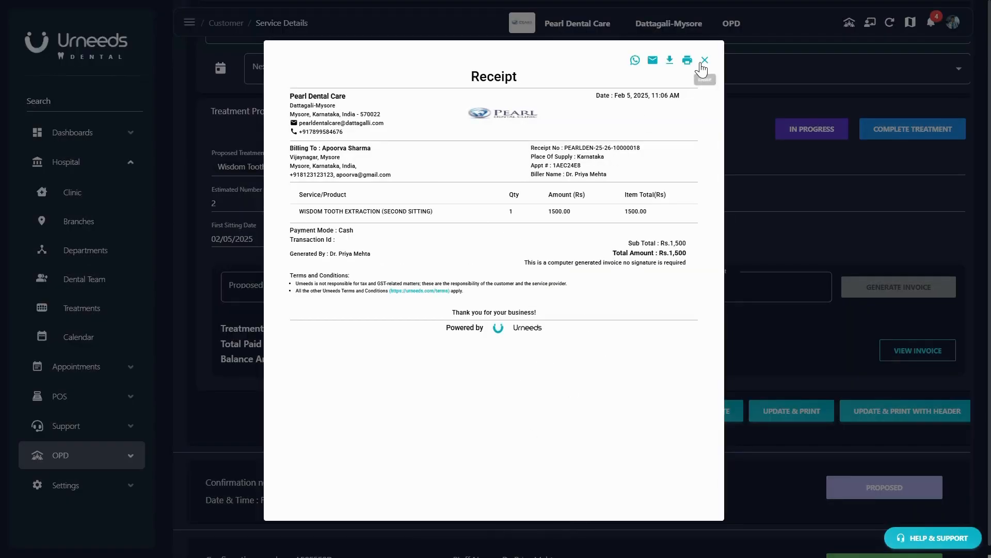
pyautogui.click(704, 61)
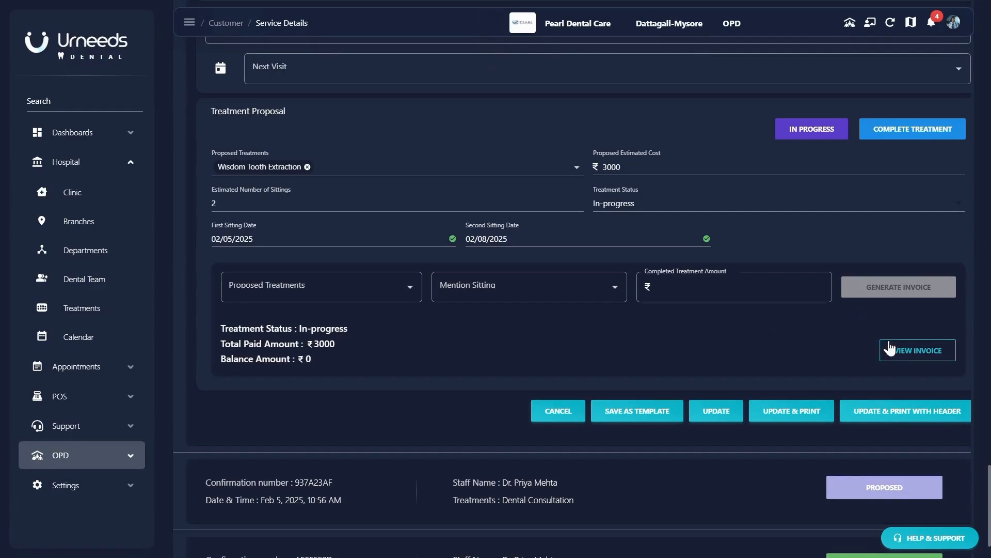
pyautogui.click(909, 352)
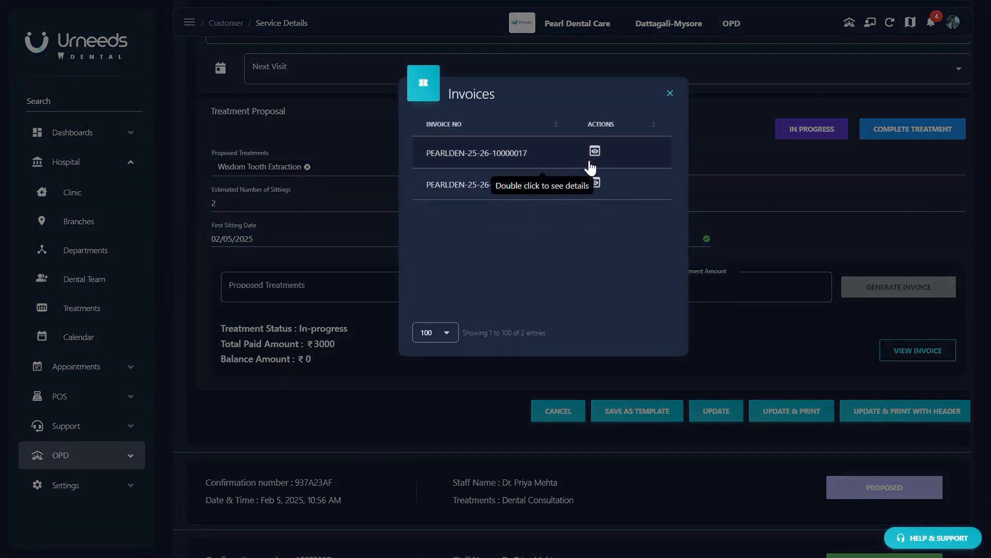
pyautogui.click(594, 155)
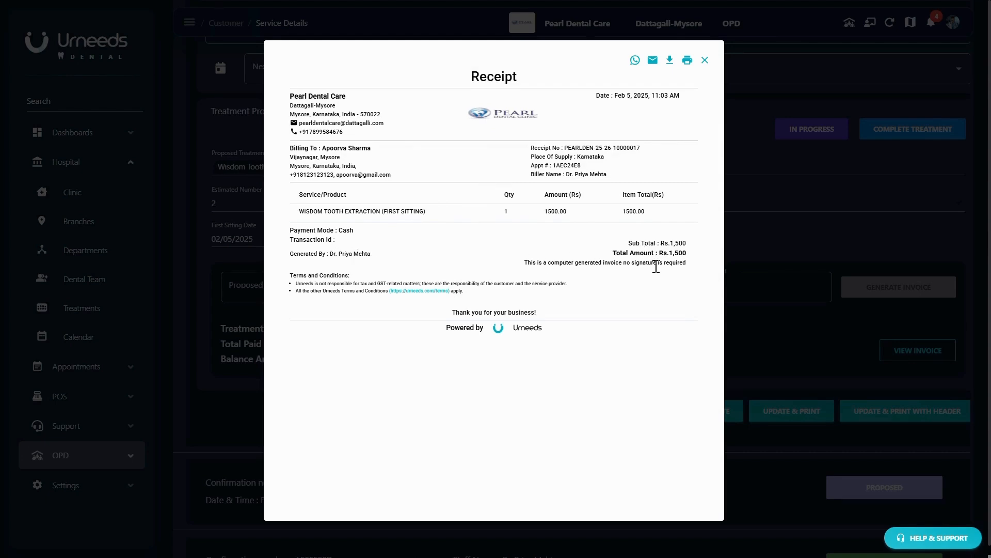
pyautogui.press('Escape')
pyautogui.click(592, 180)
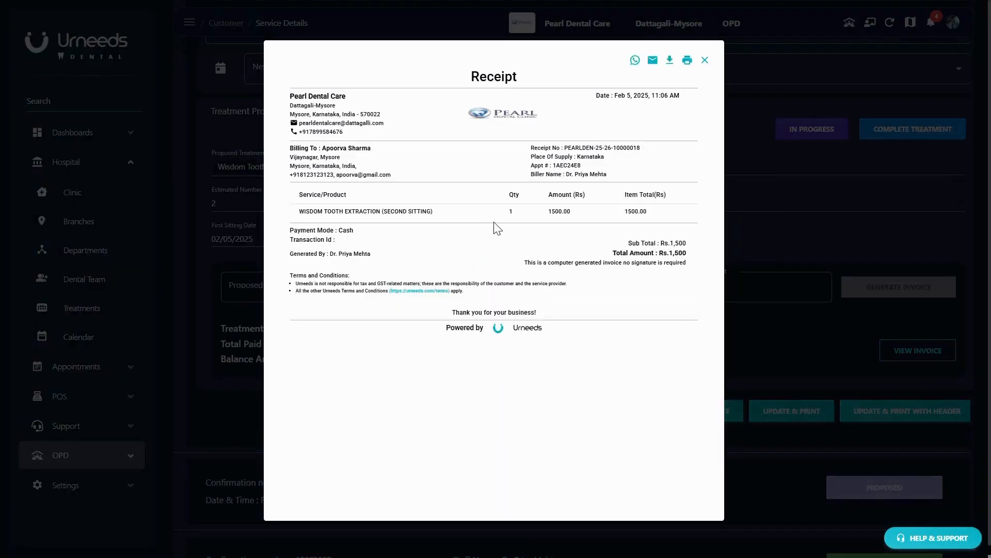
pyautogui.press('Escape')
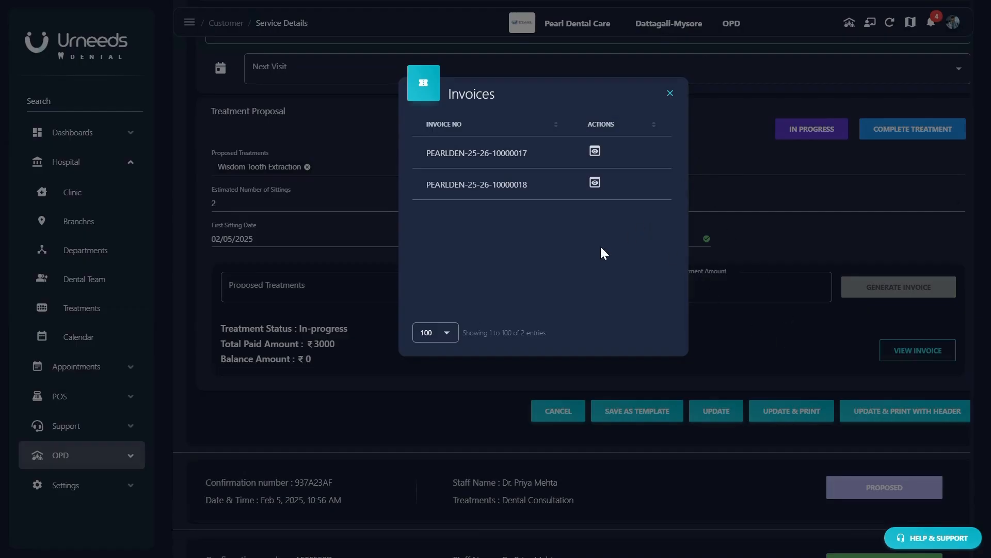
pyautogui.click(670, 93)
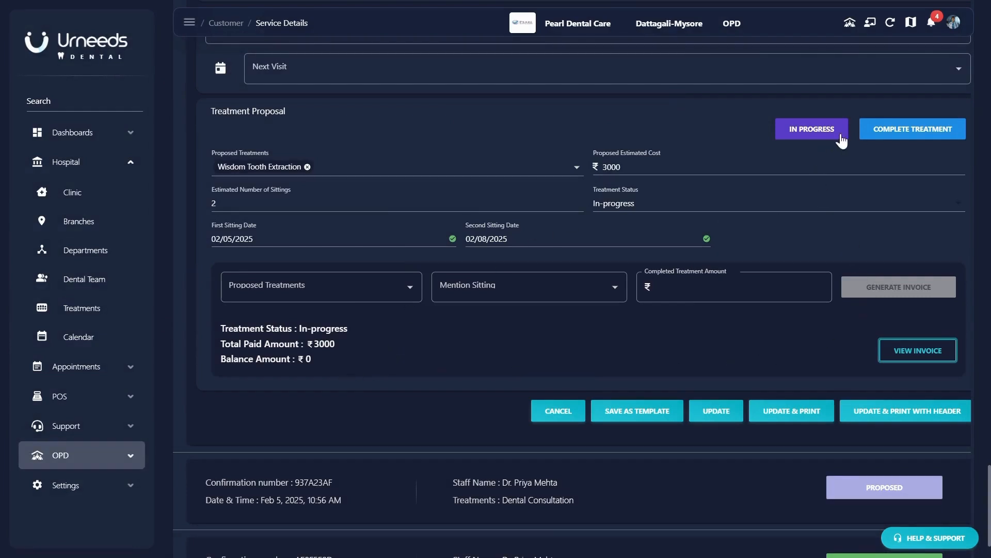
# - Complete the wisdom tooth extraction treatment and open the 2-page Update & Print preview
pyautogui.click(870, 134)
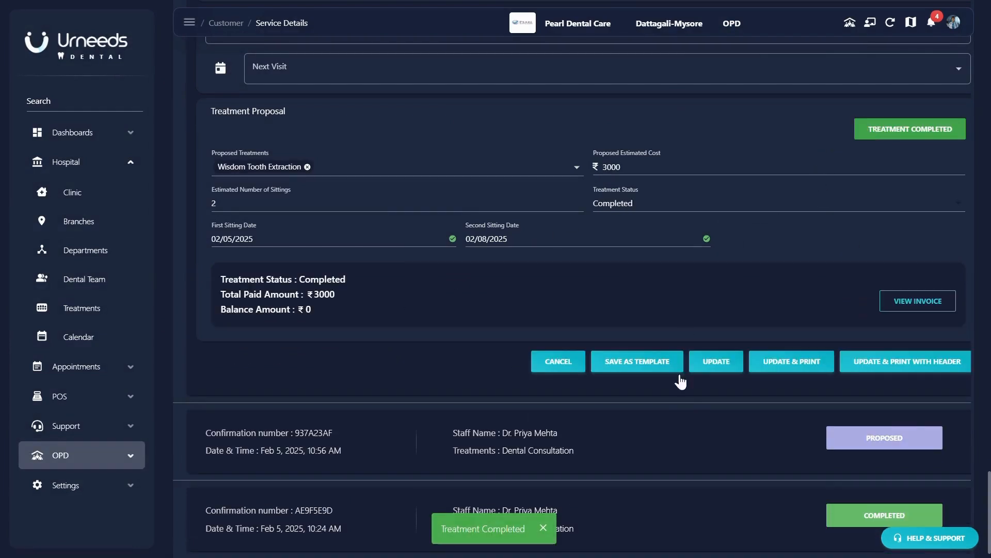
pyautogui.click(786, 365)
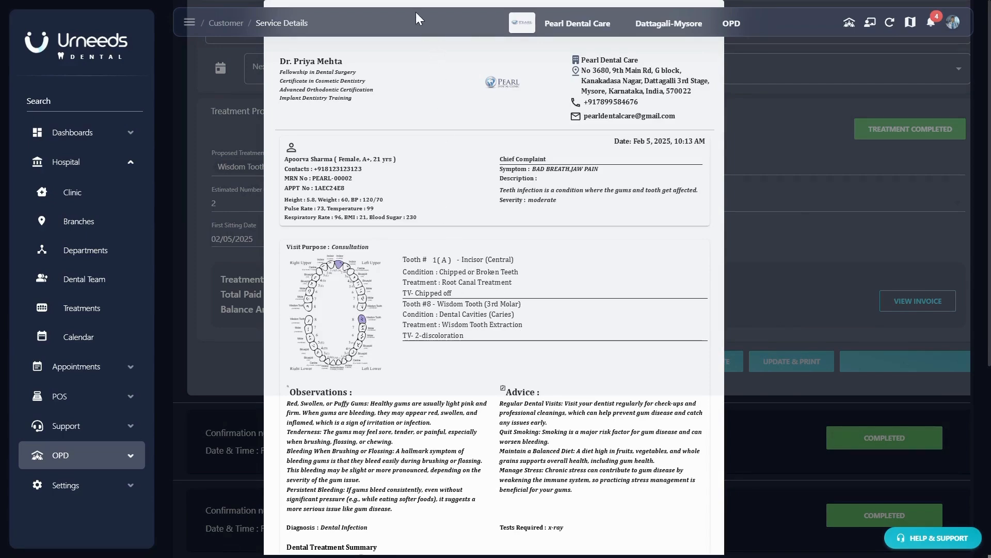
pyautogui.scroll(-10, 476, 250)
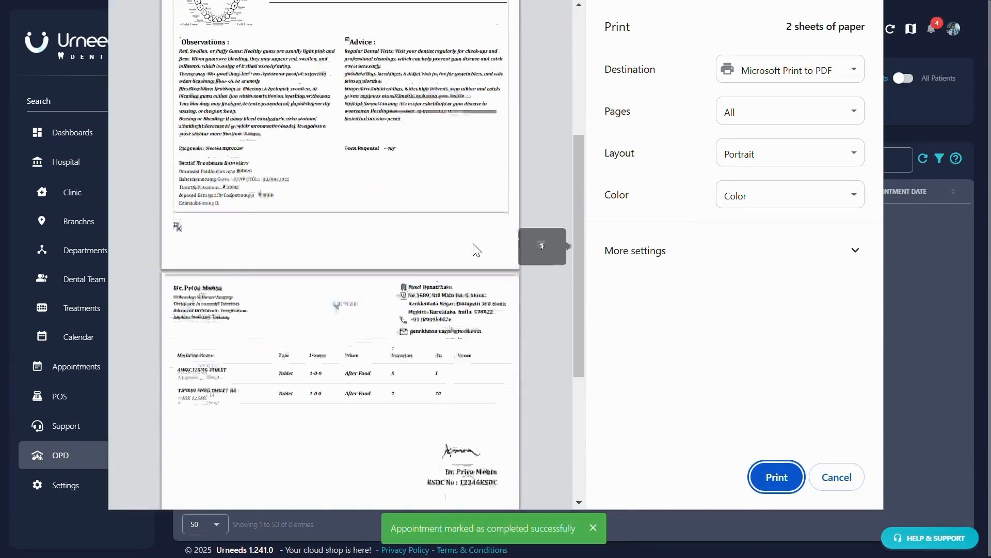
pyautogui.scroll(10, 476, 250)
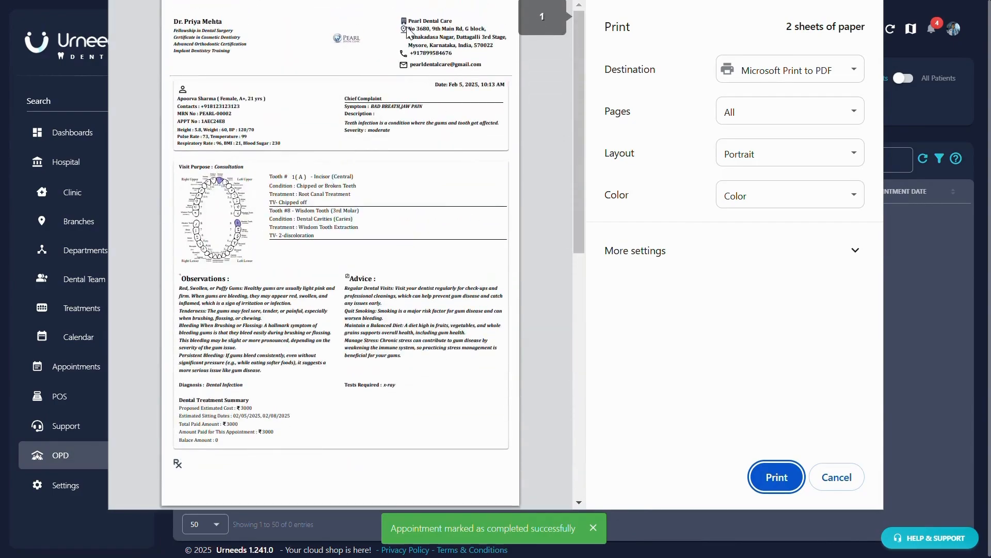